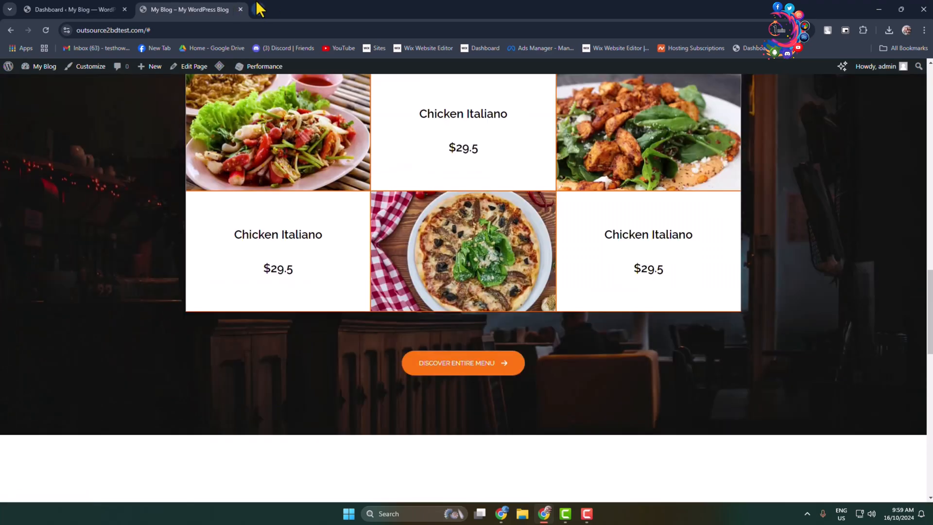
Step: Open elfsight.com in a new browser tab
{"action": "left_click", "coordinate": [259, 9]}
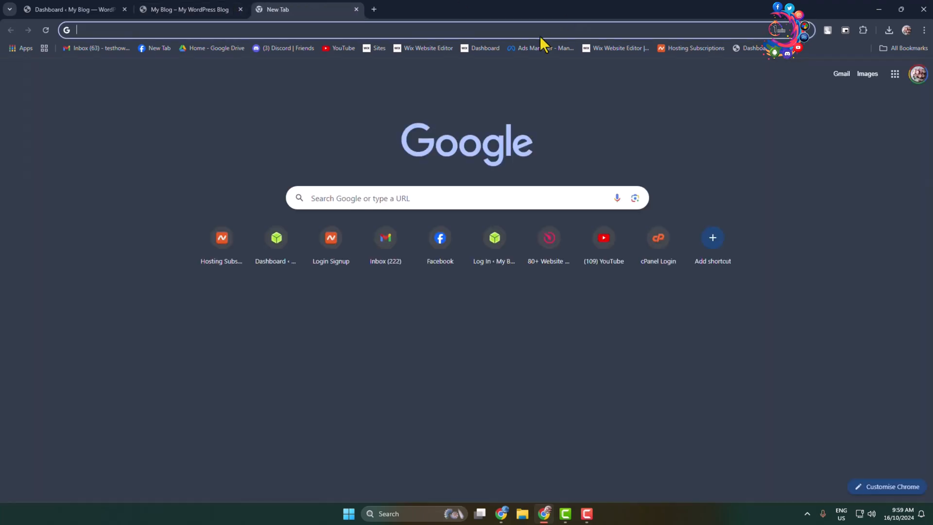
{"action": "type", "text": "elfsight.com"}
{"action": "key", "text": "Return"}
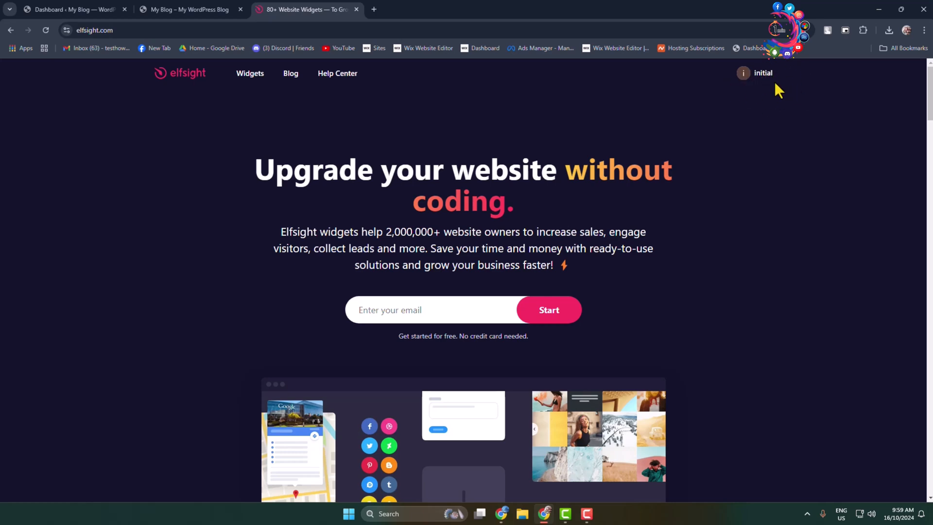
{"action": "key", "text": "F9"}
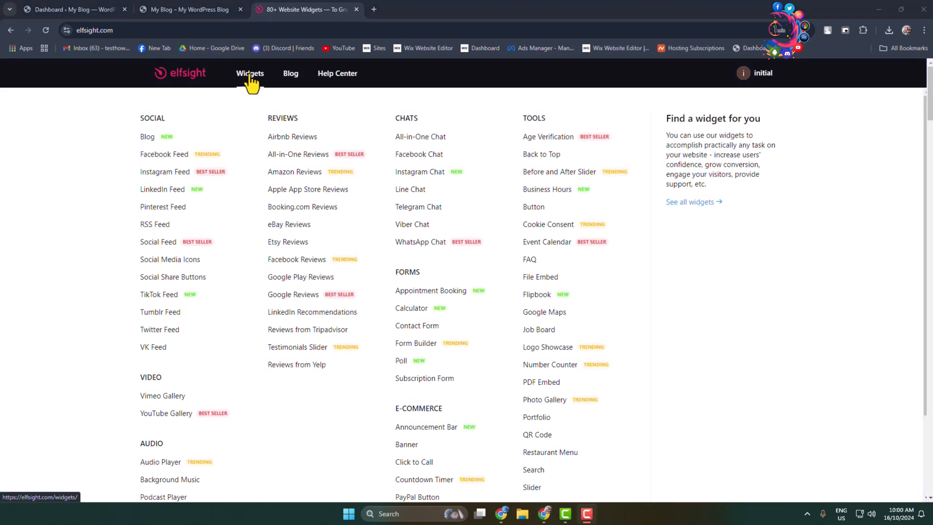
Step: Search the Elfsight widget catalogue for "menu" and open the Restaurant Menu widget page
{"action": "left_click", "coordinate": [250, 74]}
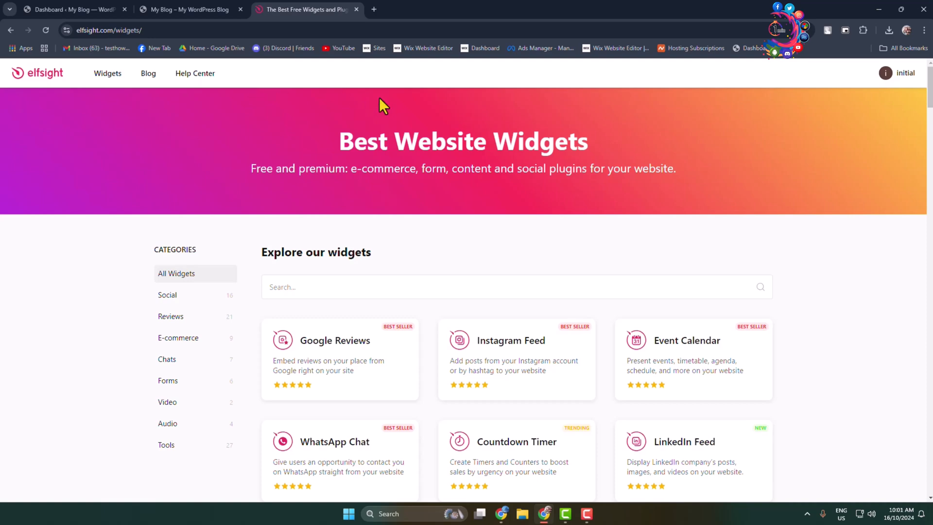
{"action": "left_click", "coordinate": [298, 287]}
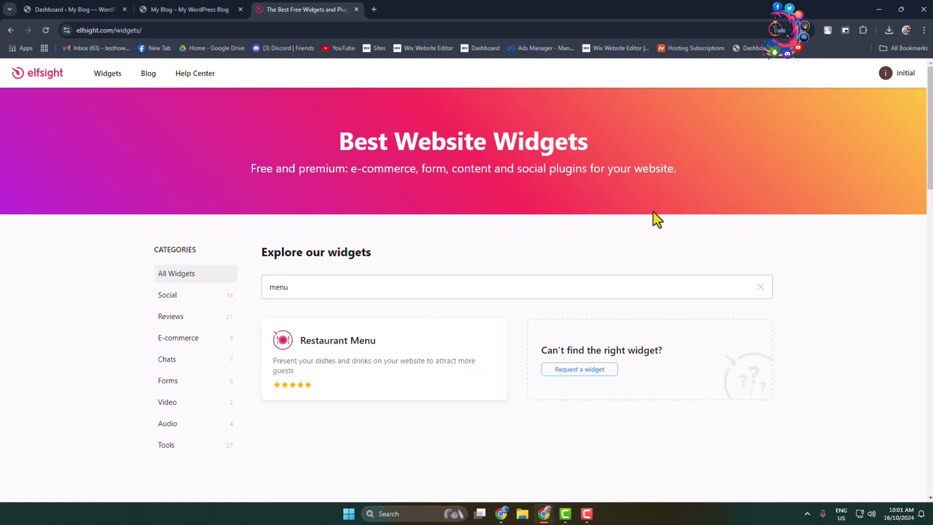
{"action": "left_click", "coordinate": [321, 348]}
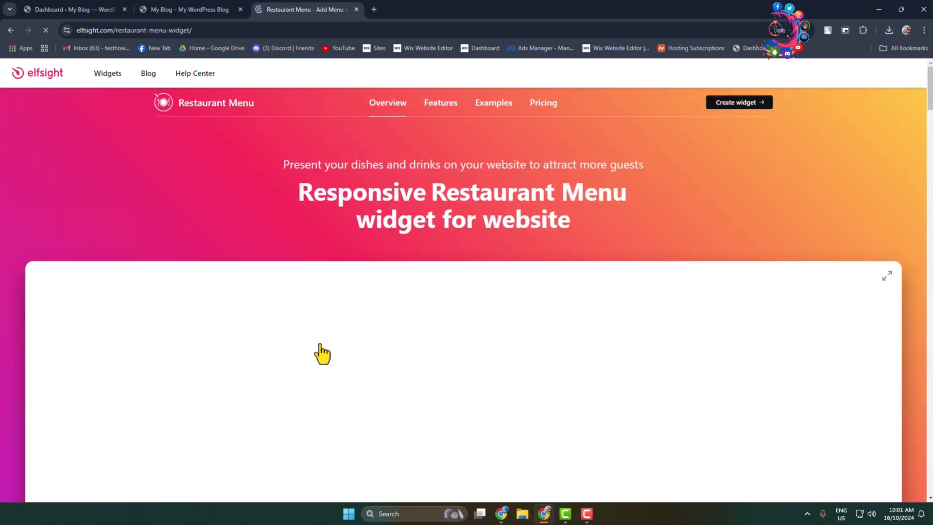
Step: Look through the Restaurant Menu templates and preview the Family Restaurant template
{"action": "scroll", "coordinate": [672, 424], "scroll_direction": "down", "scroll_amount": 2}
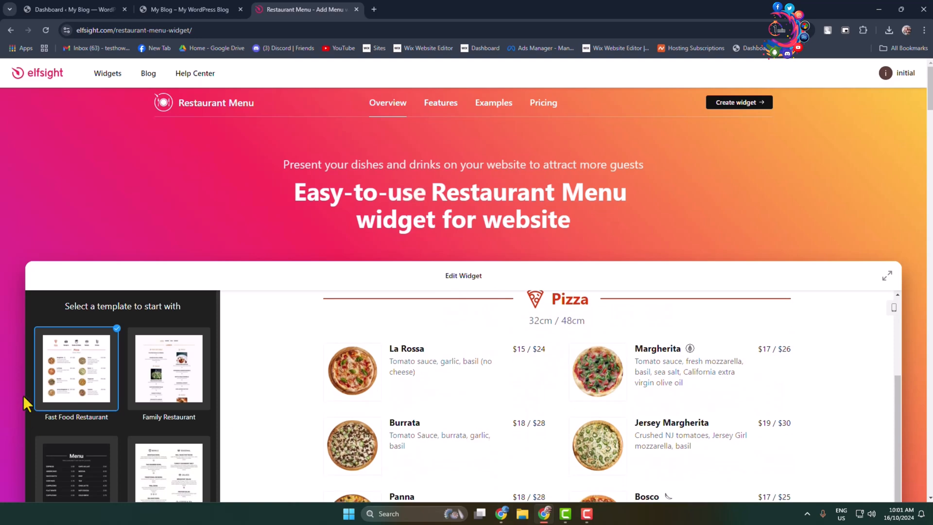
{"action": "scroll", "coordinate": [302, 255], "scroll_direction": "down", "scroll_amount": 3}
{"action": "scroll", "coordinate": [88, 399], "scroll_direction": "down", "scroll_amount": 5}
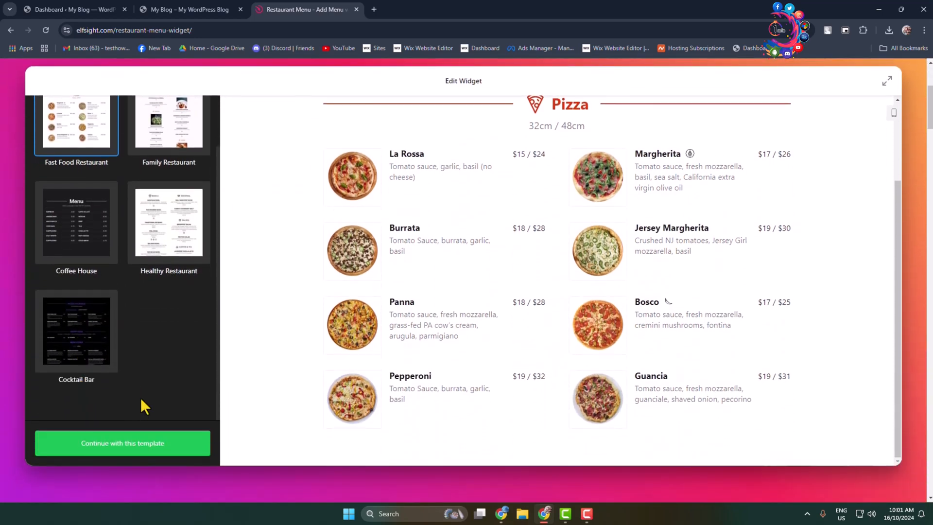
{"action": "scroll", "coordinate": [139, 401], "scroll_direction": "up", "scroll_amount": 2}
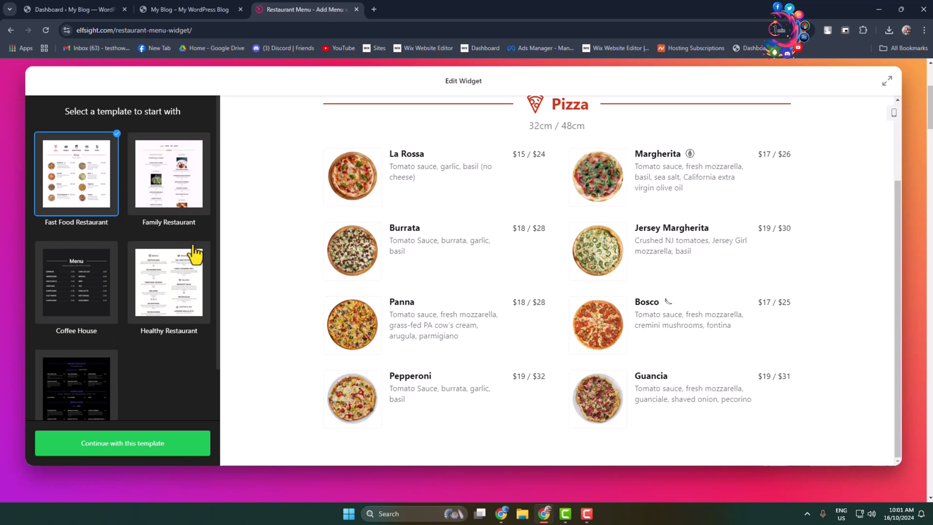
{"action": "scroll", "coordinate": [296, 253], "scroll_direction": "up", "scroll_amount": 2}
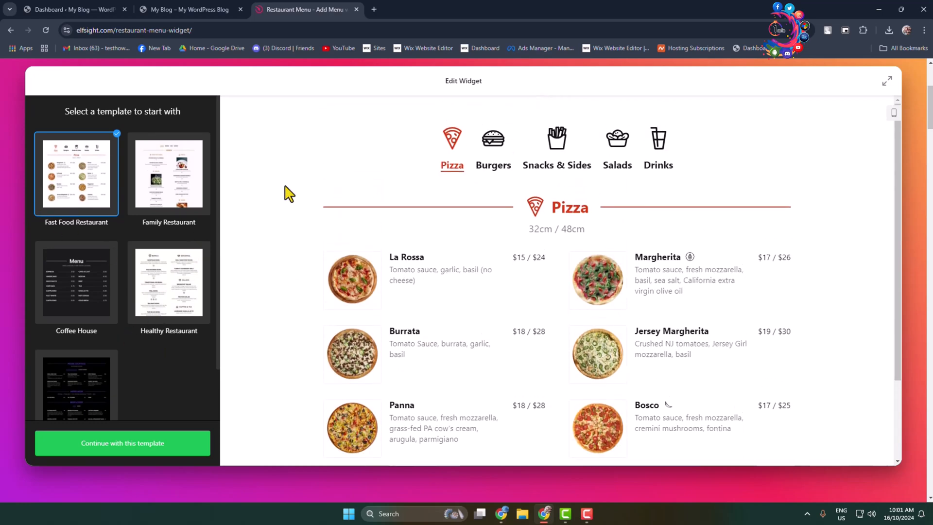
{"action": "left_click", "coordinate": [189, 181]}
{"action": "scroll", "coordinate": [823, 250], "scroll_direction": "down", "scroll_amount": 7}
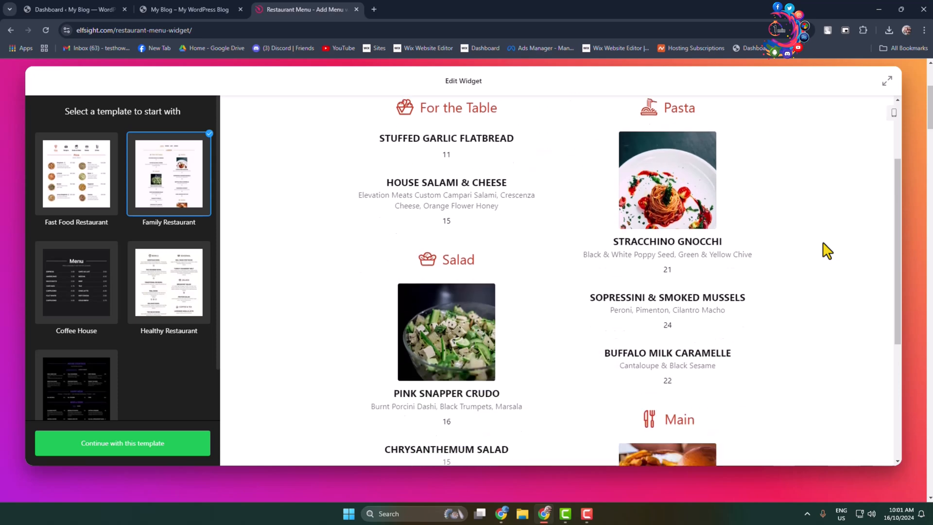
{"action": "scroll", "coordinate": [538, 392], "scroll_direction": "up", "scroll_amount": 7}
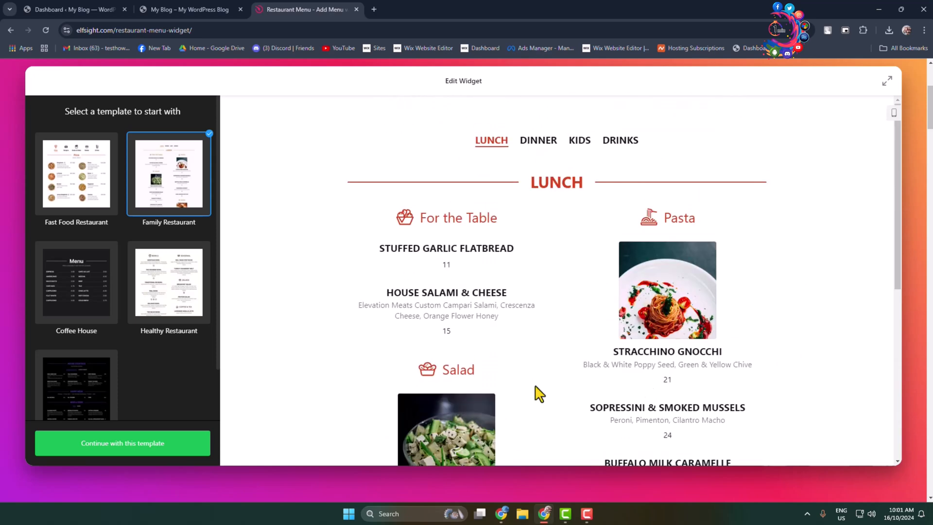
Step: Preview the Coffee House and Healthy Restaurant templates
{"action": "left_click", "coordinate": [104, 302]}
{"action": "left_click", "coordinate": [136, 291]}
{"action": "scroll", "coordinate": [423, 303], "scroll_direction": "down", "scroll_amount": 3}
{"action": "scroll", "coordinate": [42, 369], "scroll_direction": "up", "scroll_amount": 4}
Step: Choose the Fast Food Restaurant template and continue with it to the widget editor
{"action": "left_click", "coordinate": [85, 353]}
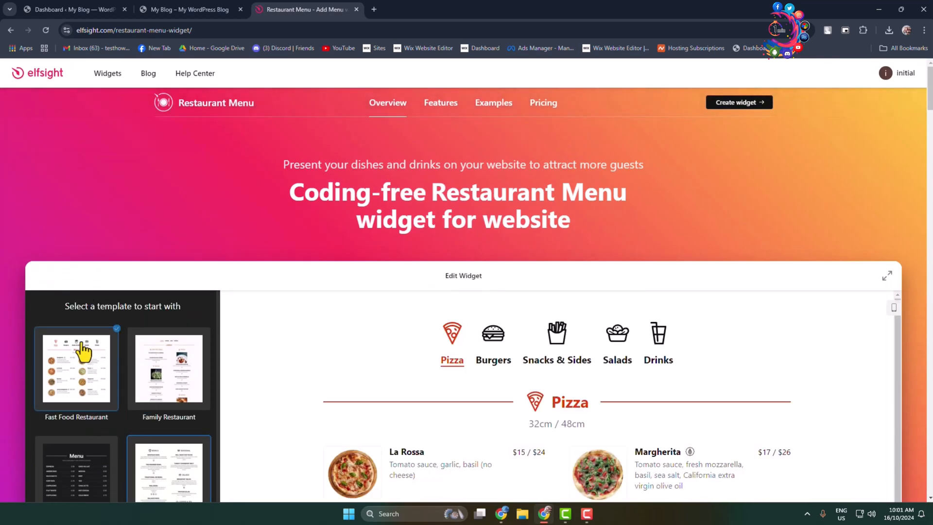
{"action": "scroll", "coordinate": [778, 313], "scroll_direction": "down", "scroll_amount": 10}
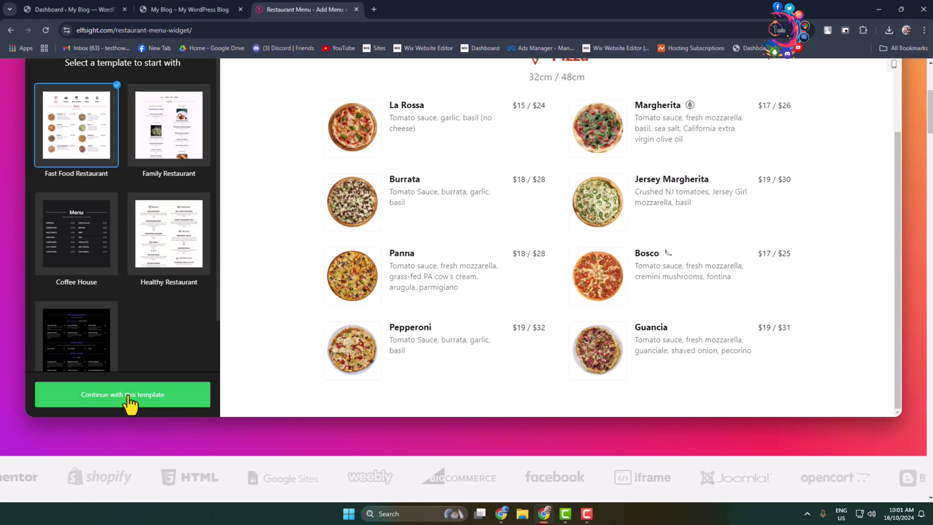
{"action": "left_click", "coordinate": [145, 401]}
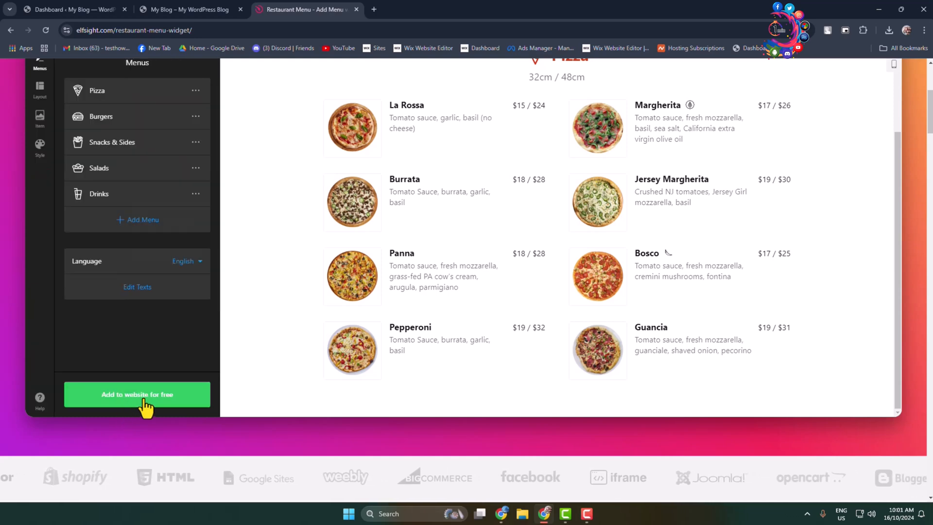
Step: Look over the template's menus and preview, and open the Pizza menu for editing
{"action": "scroll", "coordinate": [167, 340], "scroll_direction": "up", "scroll_amount": 5}
{"action": "scroll", "coordinate": [168, 326], "scroll_direction": "down", "scroll_amount": 3}
{"action": "scroll", "coordinate": [875, 308], "scroll_direction": "up", "scroll_amount": 3}
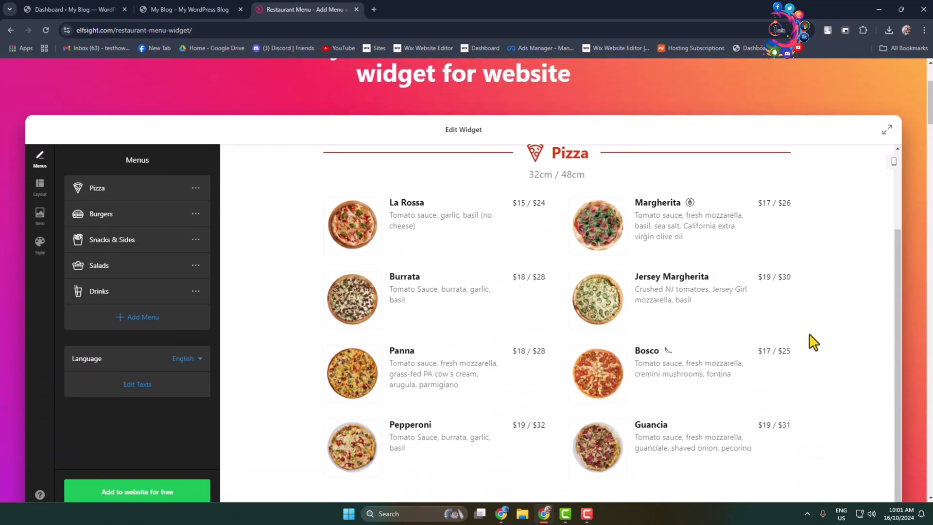
{"action": "scroll", "coordinate": [750, 348], "scroll_direction": "up", "scroll_amount": 2}
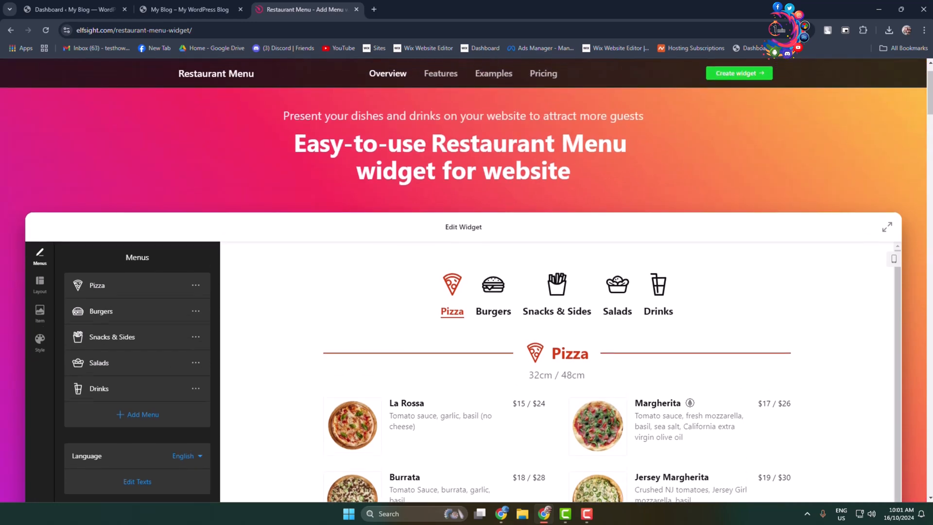
{"action": "scroll", "coordinate": [559, 335], "scroll_direction": "down", "scroll_amount": 3}
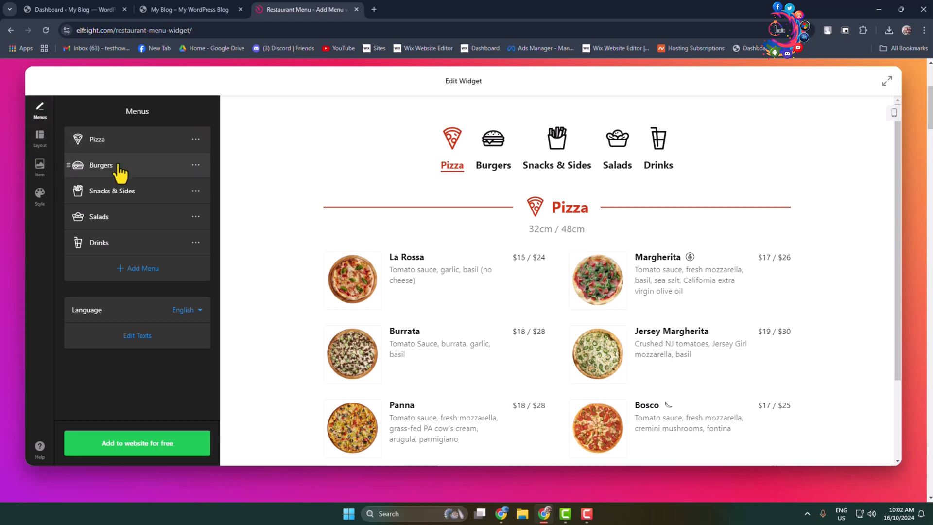
{"action": "scroll", "coordinate": [613, 309], "scroll_direction": "down", "scroll_amount": 2}
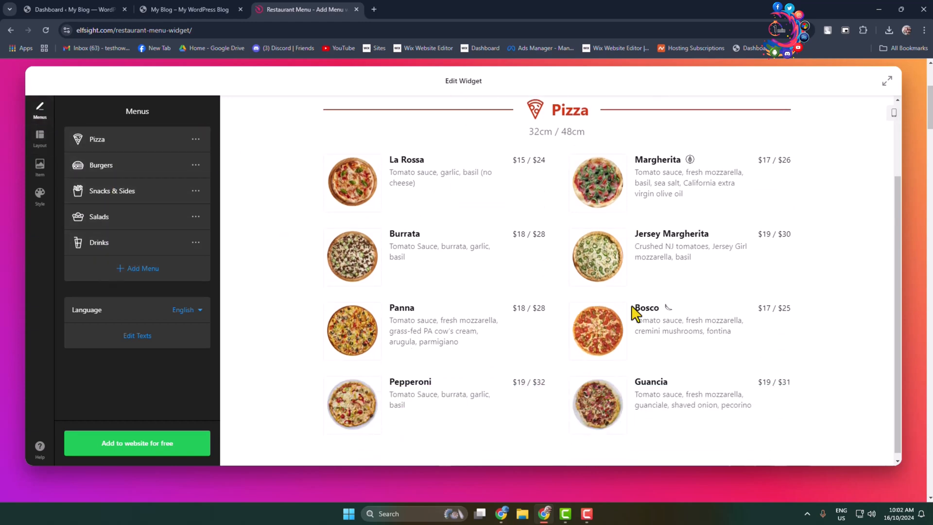
{"action": "scroll", "coordinate": [634, 314], "scroll_direction": "up", "scroll_amount": 2}
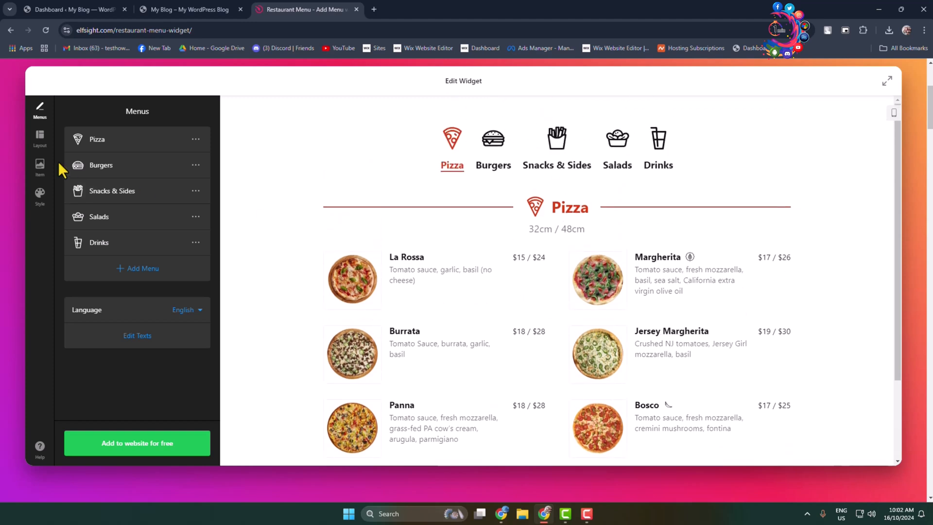
{"action": "left_click", "coordinate": [97, 141]}
{"action": "left_click", "coordinate": [116, 143]}
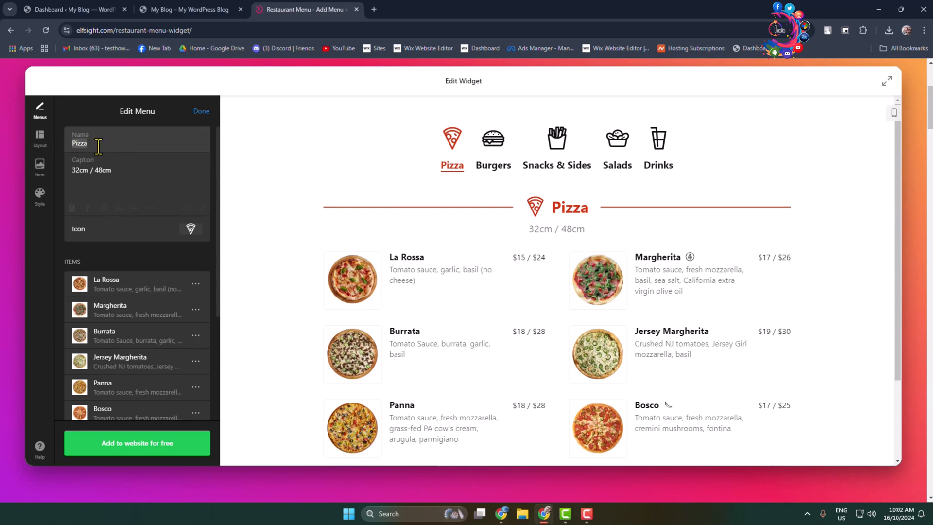
Step: Try appending "q" to the Pizza menu's name, and remove the letter again
{"action": "scroll", "coordinate": [666, 384], "scroll_direction": "down", "scroll_amount": 1}
{"action": "scroll", "coordinate": [679, 382], "scroll_direction": "up", "scroll_amount": 1}
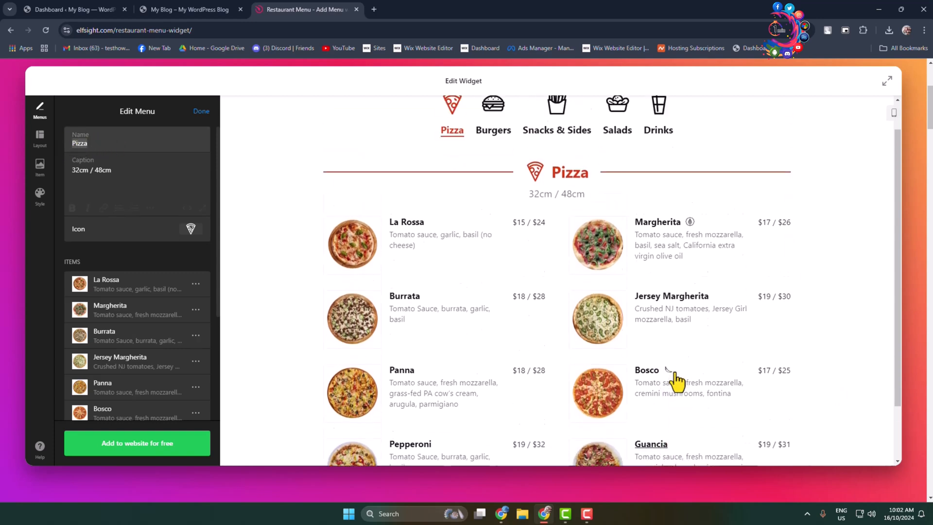
{"action": "left_click_drag", "start_coordinate": [553, 207], "coordinate": [594, 207]}
{"action": "left_click", "coordinate": [103, 159]}
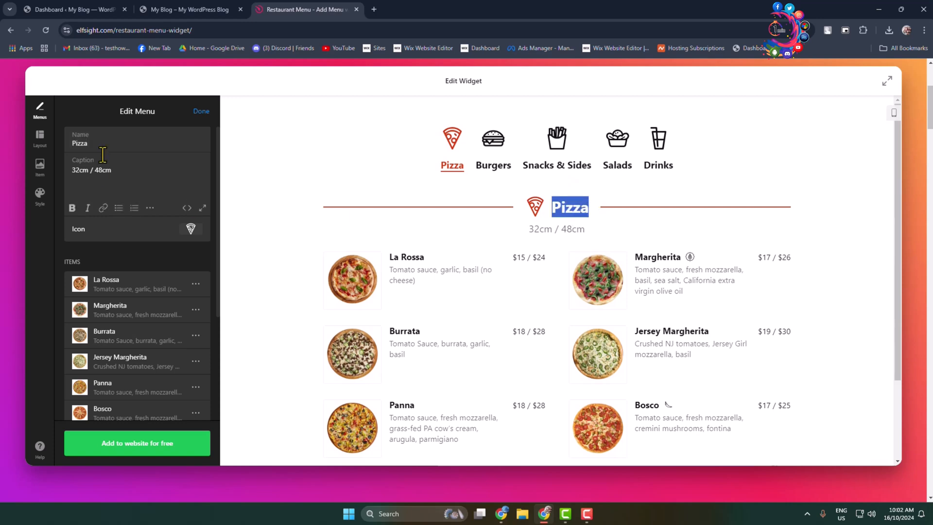
{"action": "left_click", "coordinate": [103, 148]}
{"action": "type", "text": "q"}
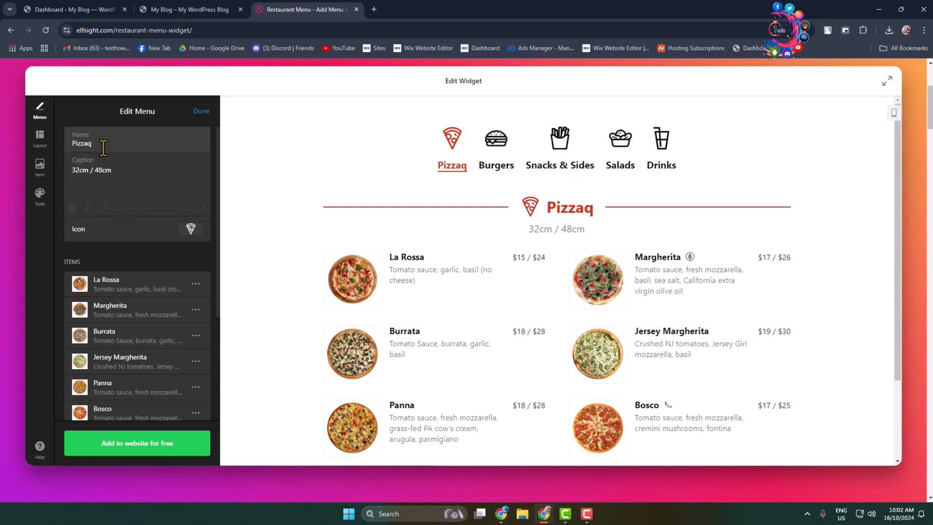
{"action": "key", "text": "BackSpace"}
Step: Examine the Pizza menu's caption, heading and item list alongside the widget preview
{"action": "left_click_drag", "start_coordinate": [118, 170], "coordinate": [68, 176]}
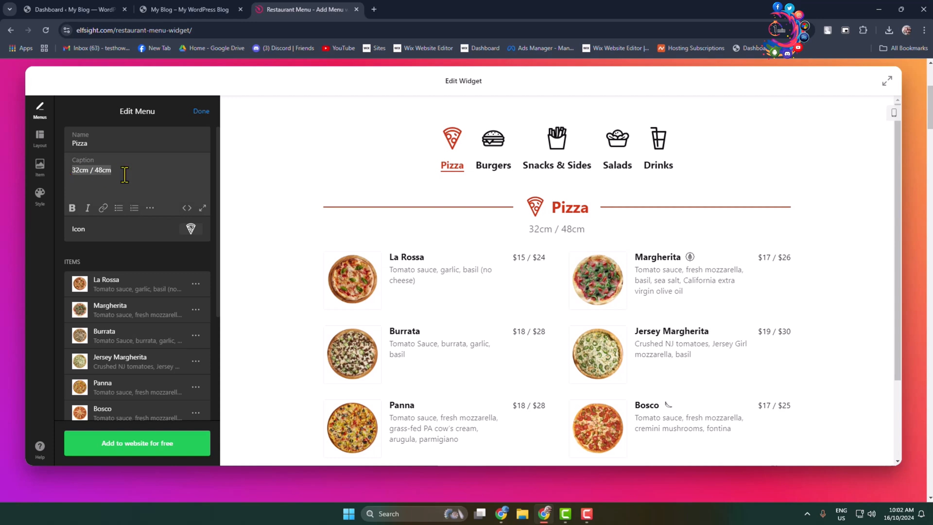
{"action": "left_click_drag", "start_coordinate": [587, 232], "coordinate": [525, 231]}
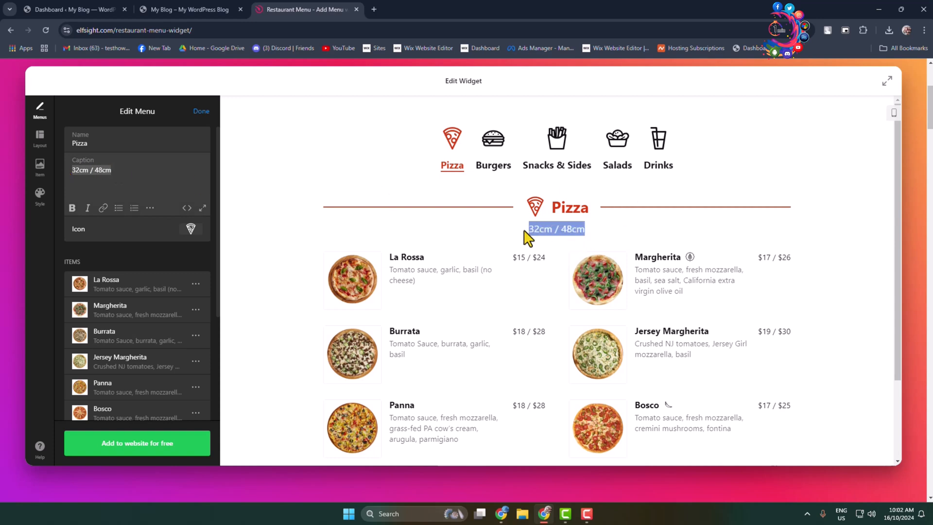
{"action": "left_click", "coordinate": [115, 268]}
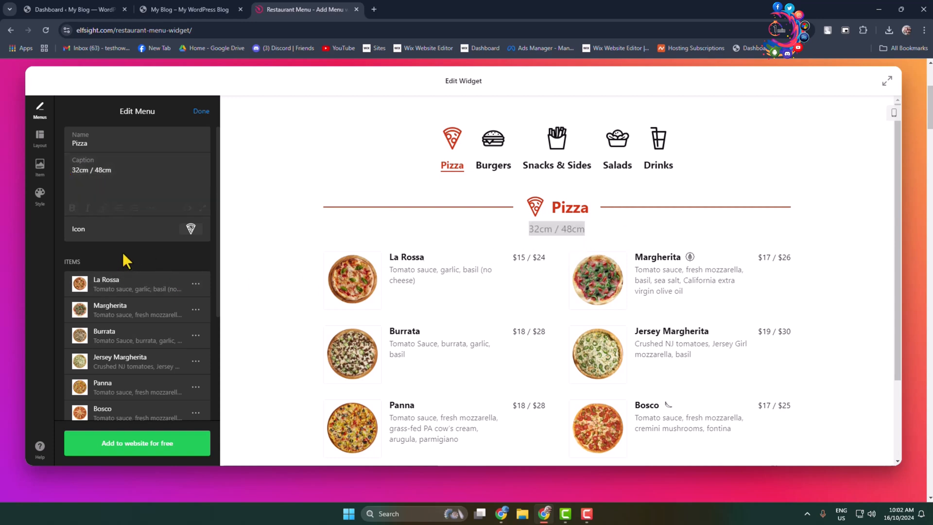
{"action": "left_click_drag", "start_coordinate": [551, 208], "coordinate": [597, 205]}
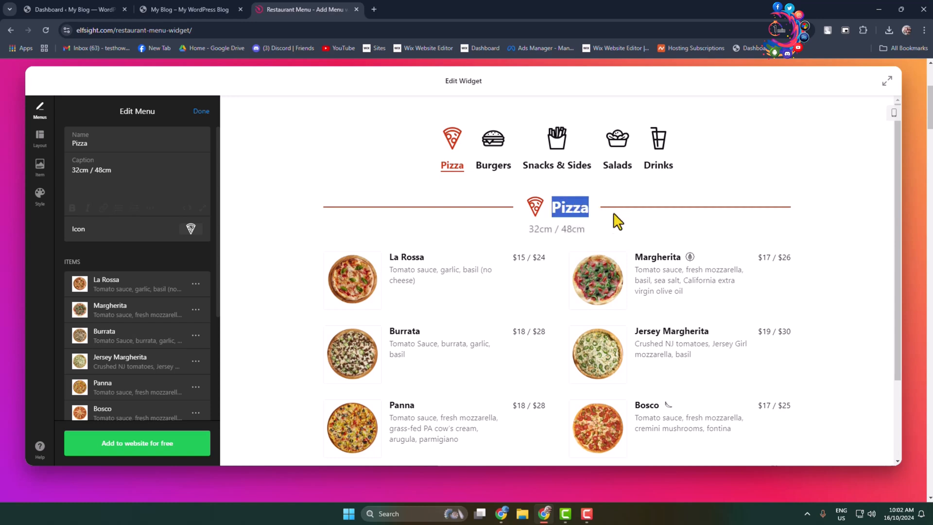
{"action": "scroll", "coordinate": [614, 292], "scroll_direction": "down", "scroll_amount": 2}
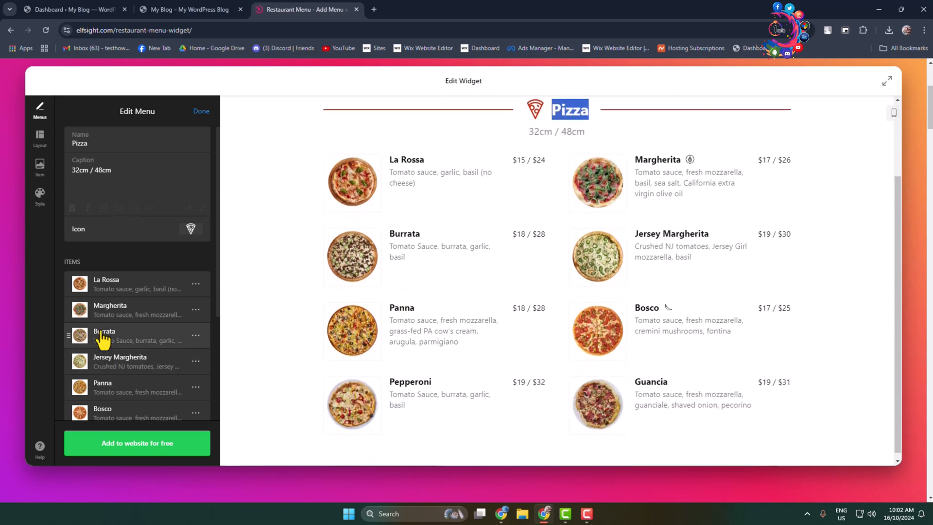
{"action": "scroll", "coordinate": [125, 311], "scroll_direction": "down", "scroll_amount": 3}
{"action": "scroll", "coordinate": [129, 324], "scroll_direction": "up", "scroll_amount": 2}
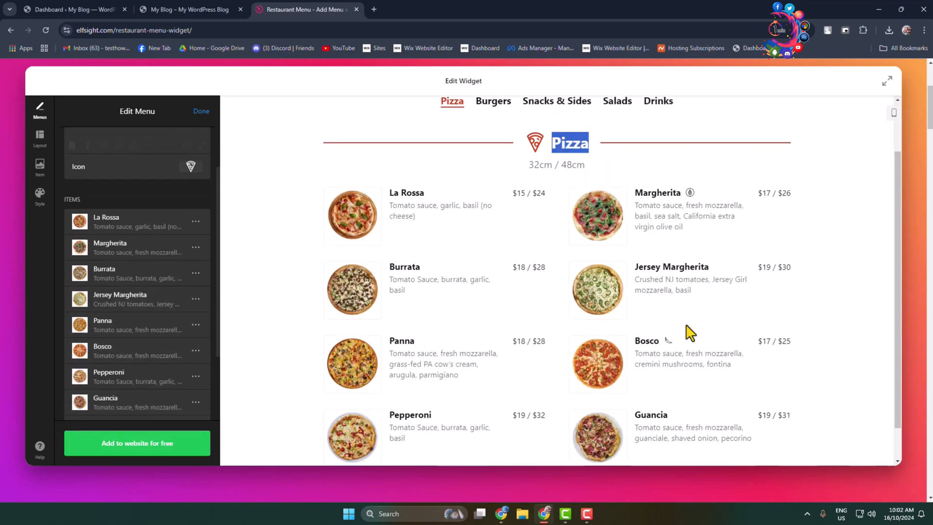
{"action": "scroll", "coordinate": [687, 326], "scroll_direction": "down", "scroll_amount": 1}
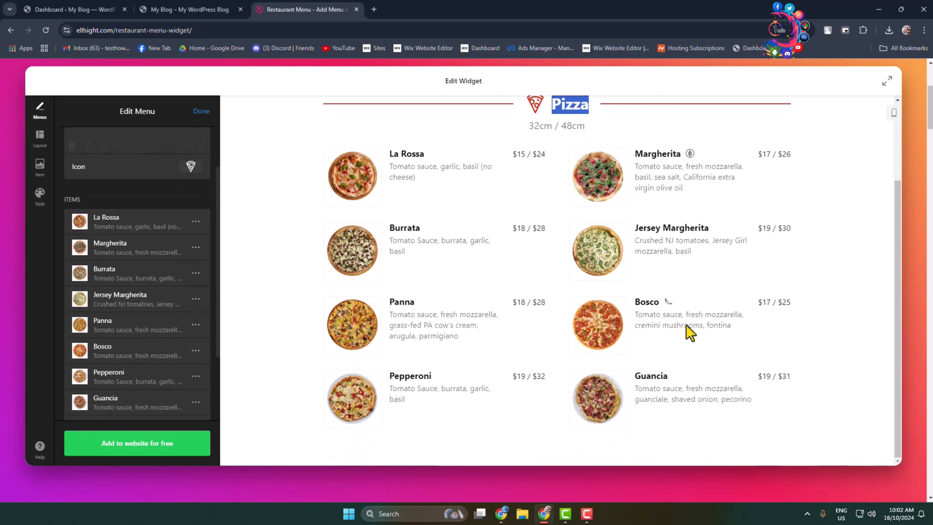
Step: Open the La Rossa item of the Pizza menu for editing, with the cursor in its caption
{"action": "left_click", "coordinate": [195, 222]}
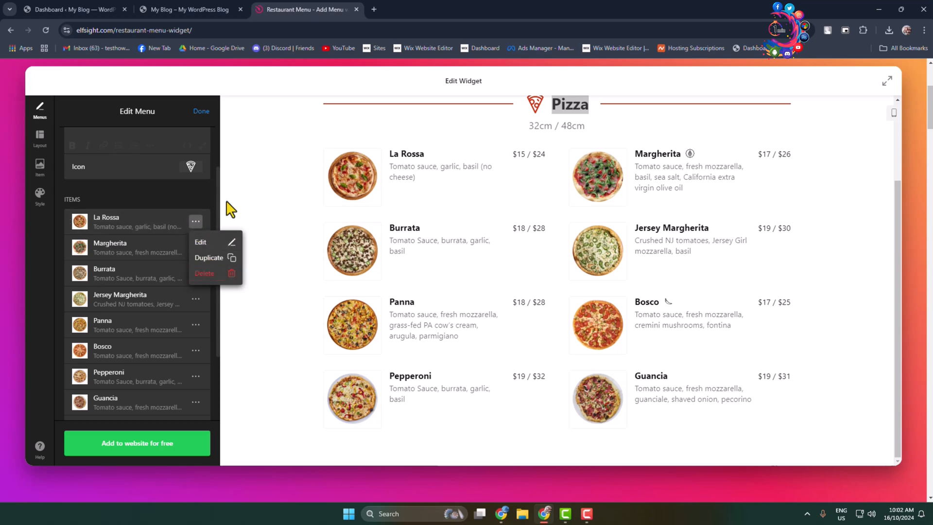
{"action": "left_click", "coordinate": [201, 242]}
{"action": "scroll", "coordinate": [120, 160], "scroll_direction": "up", "scroll_amount": 2}
{"action": "left_click", "coordinate": [110, 273]}
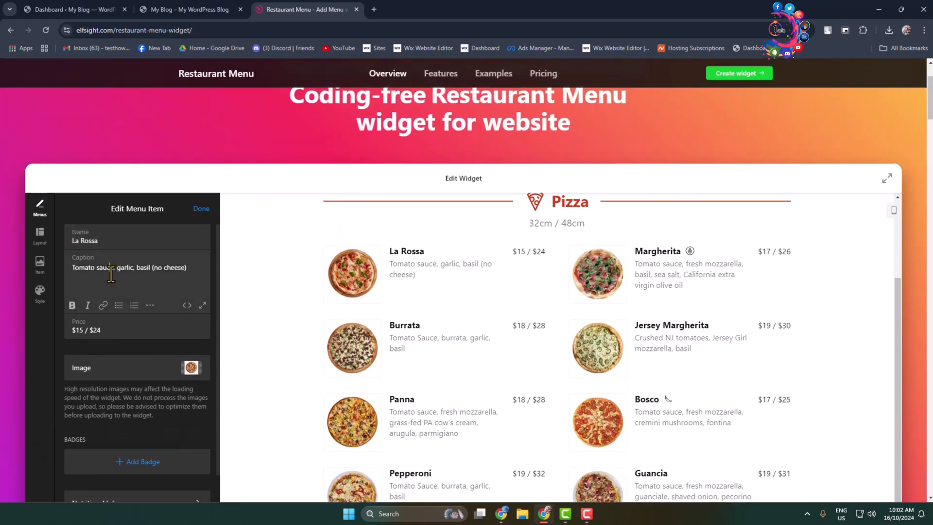
Step: Examine the La Rossa item's enlarged picture, image file, badges, nutritional info and visibility settings
{"action": "left_click_drag", "start_coordinate": [421, 274], "coordinate": [387, 265]}
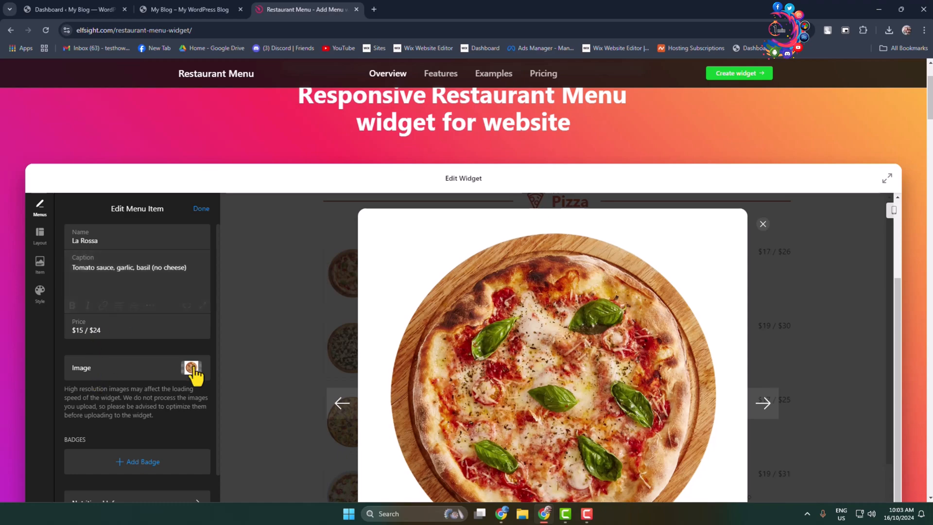
{"action": "left_click", "coordinate": [191, 367]}
{"action": "scroll", "coordinate": [146, 374], "scroll_direction": "down", "scroll_amount": 4}
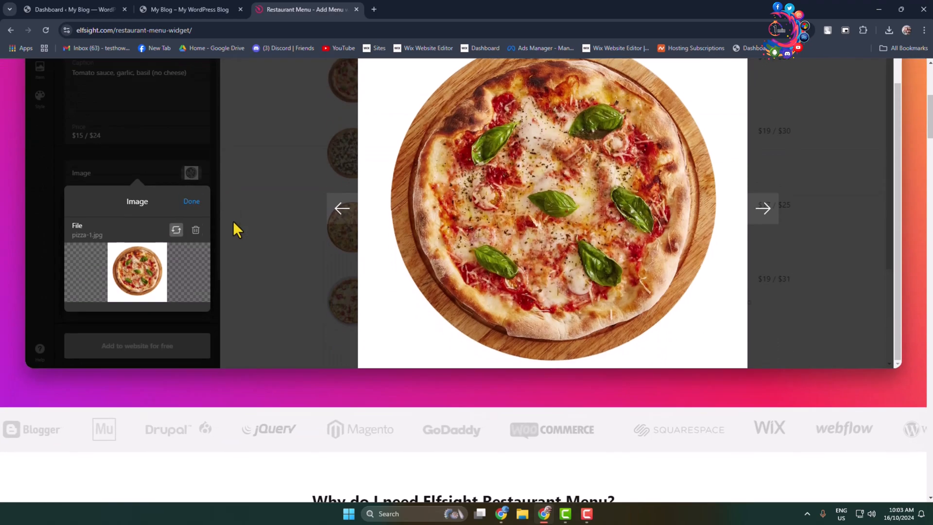
{"action": "left_click", "coordinate": [191, 202]}
{"action": "scroll", "coordinate": [192, 291], "scroll_direction": "down", "scroll_amount": 1}
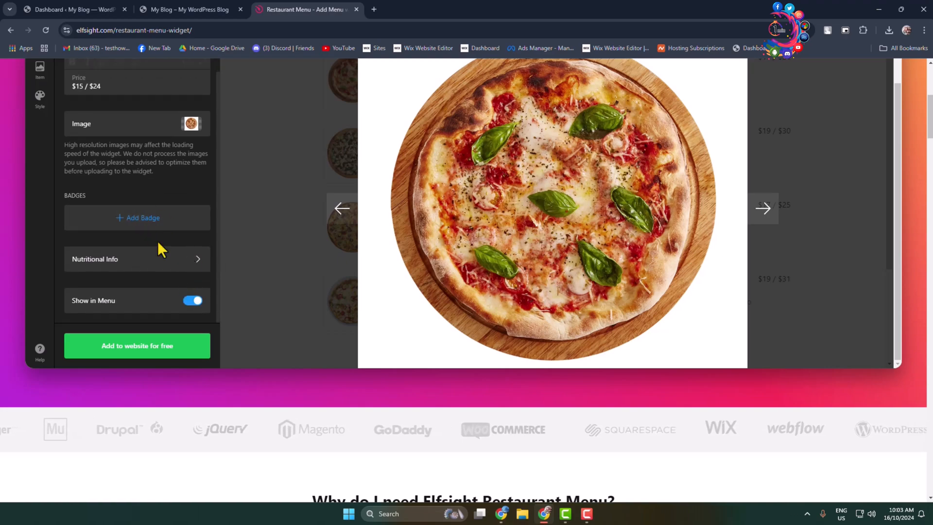
{"action": "scroll", "coordinate": [166, 292], "scroll_direction": "down", "scroll_amount": 3}
{"action": "scroll", "coordinate": [168, 302], "scroll_direction": "up", "scroll_amount": 4}
{"action": "scroll", "coordinate": [195, 311], "scroll_direction": "up", "scroll_amount": 1}
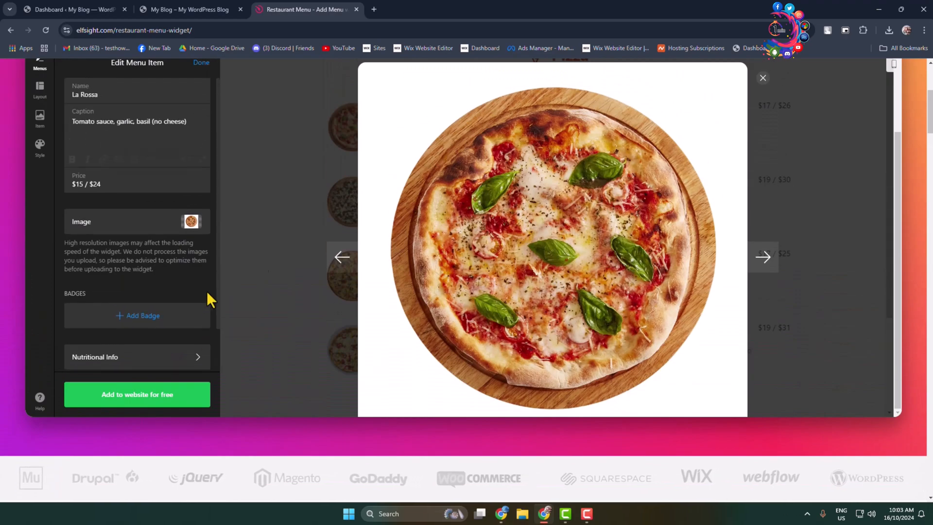
Step: Close the La Rossa details popup and finish editing the item, returning to the Pizza menu's settings
{"action": "left_click", "coordinate": [763, 78]}
{"action": "scroll", "coordinate": [850, 262], "scroll_direction": "down", "scroll_amount": 1}
{"action": "scroll", "coordinate": [125, 212], "scroll_direction": "up", "scroll_amount": 5}
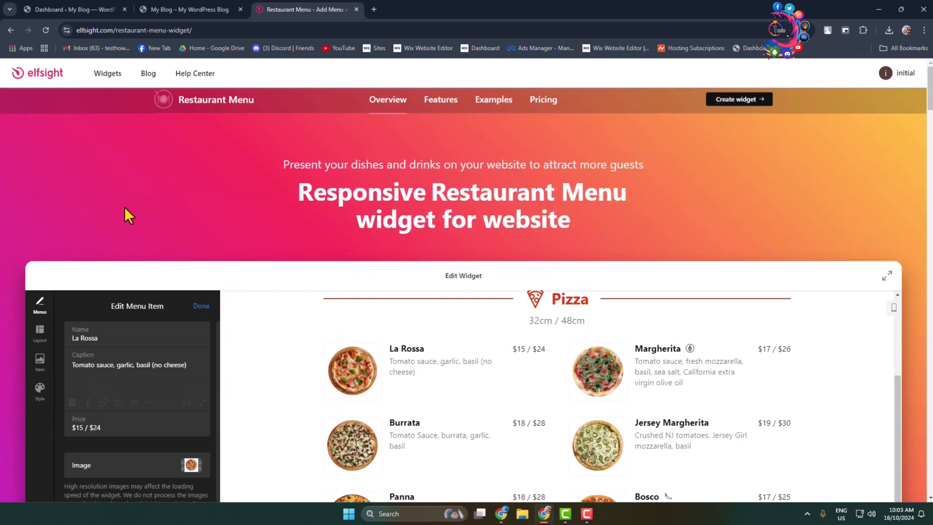
{"action": "left_click", "coordinate": [200, 306]}
{"action": "scroll", "coordinate": [518, 295], "scroll_direction": "down", "scroll_amount": 3}
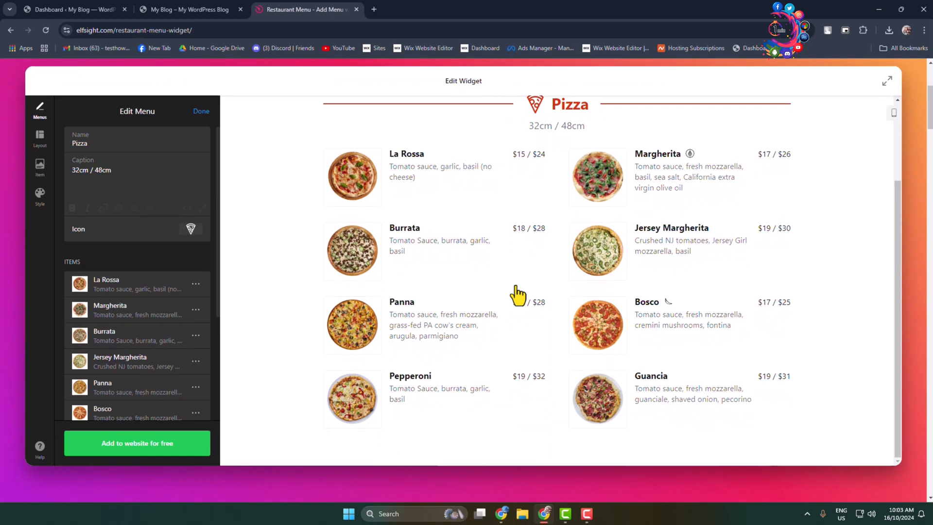
Step: Try the first and third item layouts in the preview, and select the middle layout with larger side images again
{"action": "left_click", "coordinate": [40, 165]}
{"action": "left_click", "coordinate": [94, 173]}
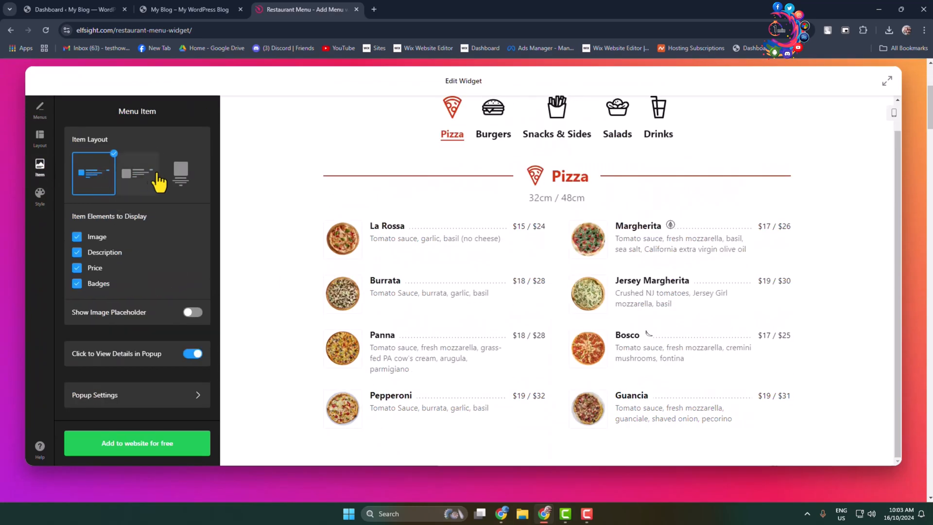
{"action": "left_click", "coordinate": [180, 173]}
{"action": "left_click", "coordinate": [140, 187]}
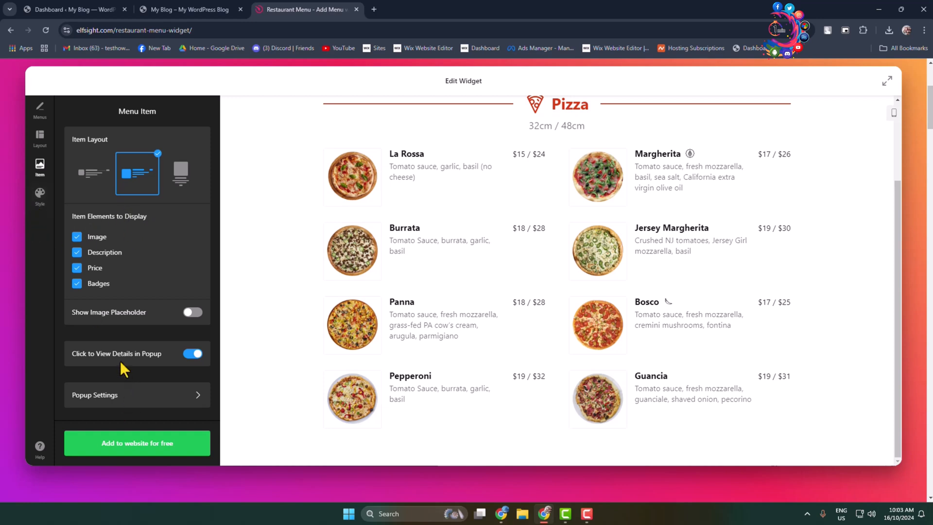
{"action": "scroll", "coordinate": [537, 317], "scroll_direction": "up", "scroll_amount": 3}
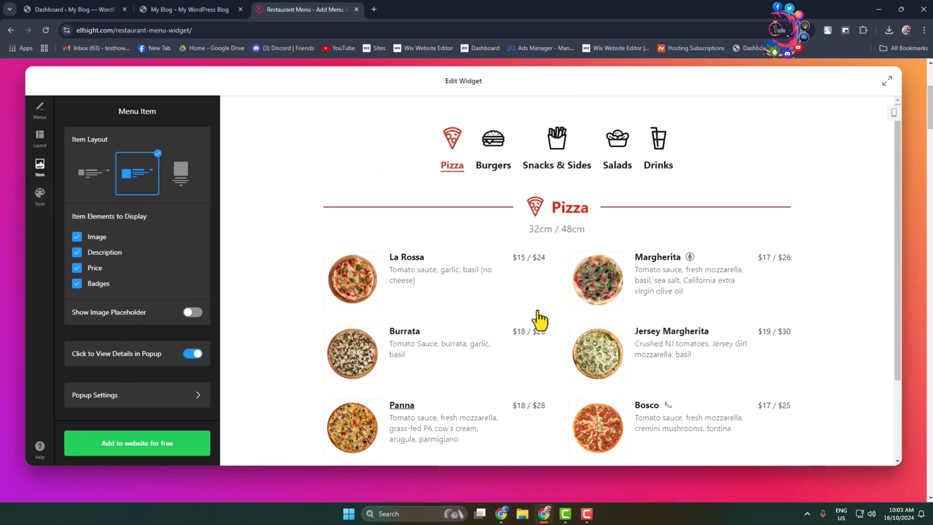
Step: Add the widget to the website for free, publish it on the Free plan, and copy its embed code
{"action": "left_click", "coordinate": [160, 449]}
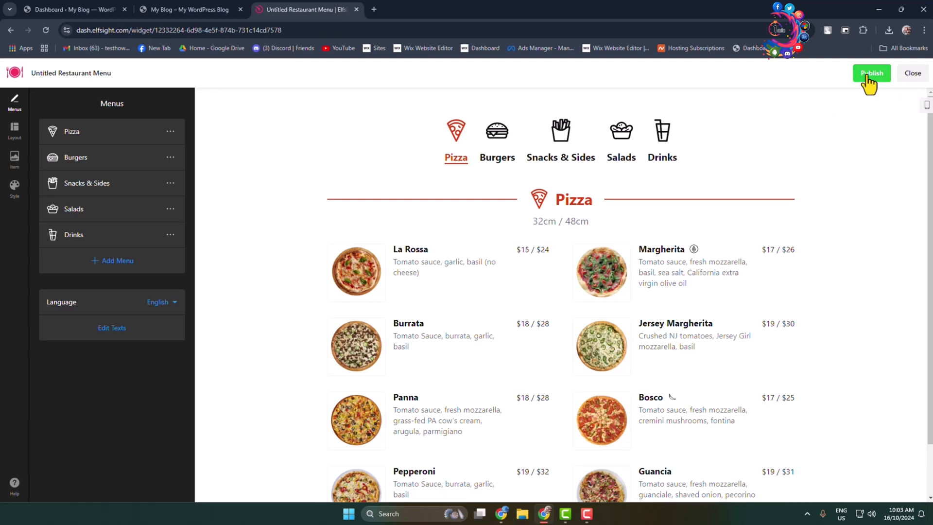
{"action": "left_click", "coordinate": [869, 80]}
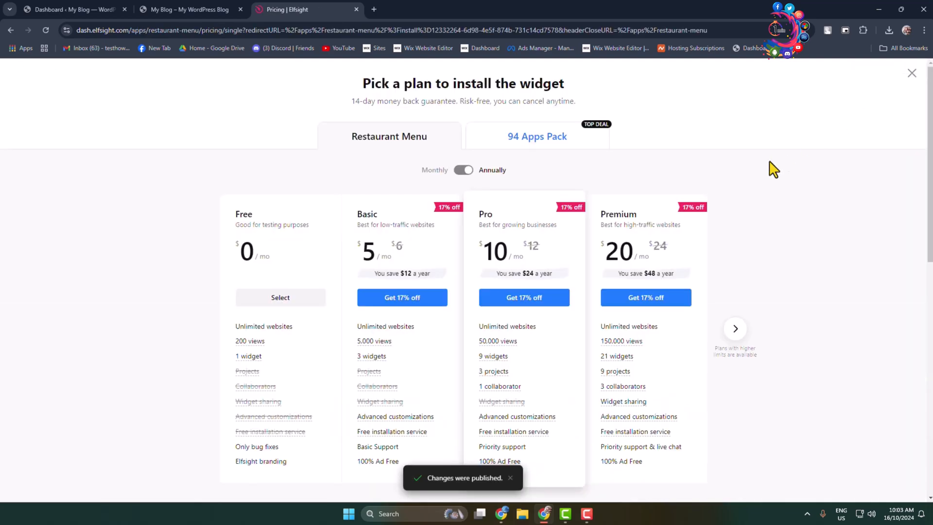
{"action": "left_click", "coordinate": [273, 300]}
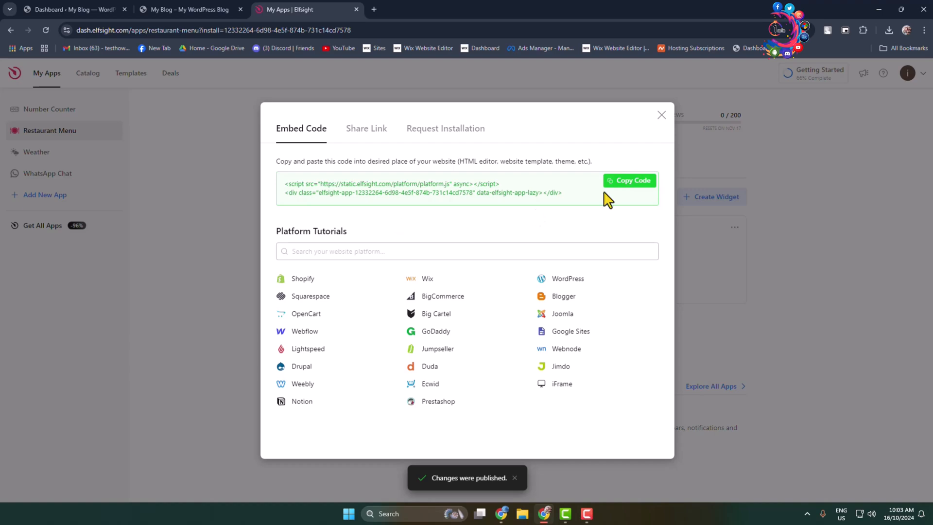
{"action": "left_click", "coordinate": [634, 184]}
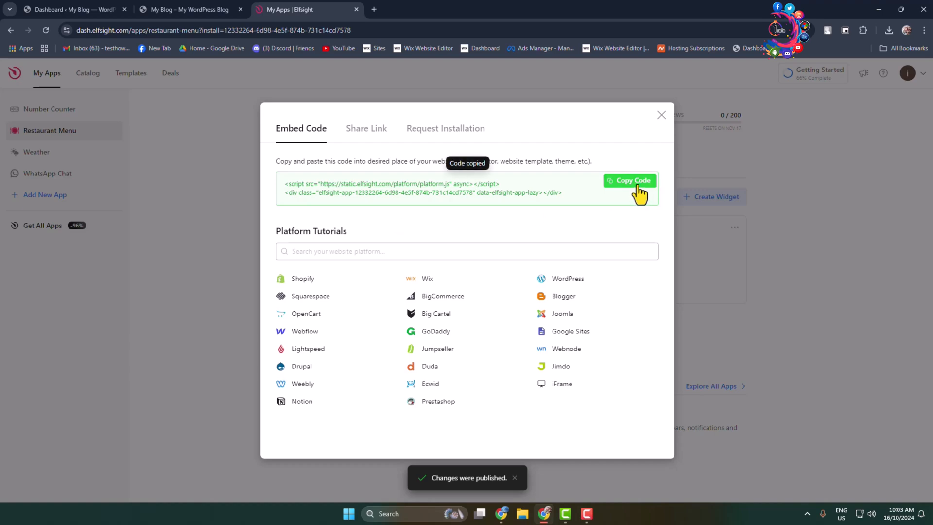
{"action": "left_click", "coordinate": [664, 116]}
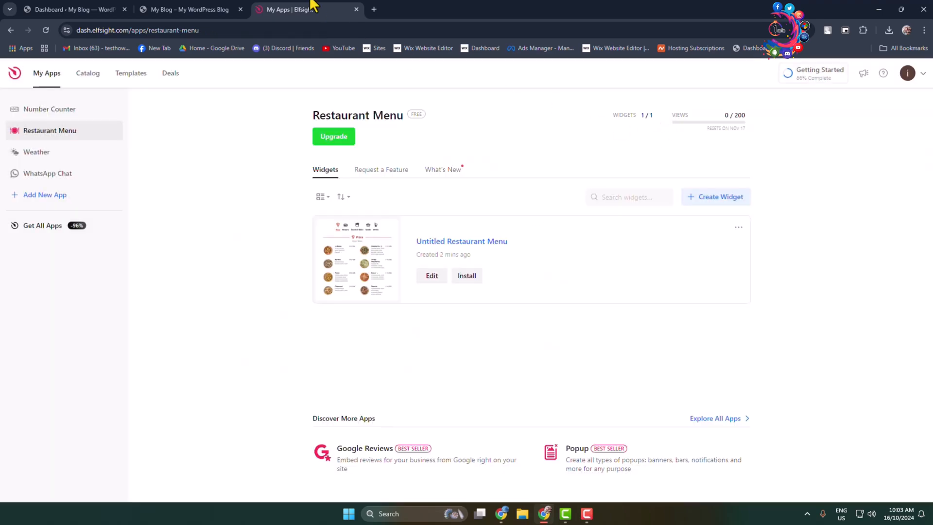
Step: Switch to the WordPress dashboard and create a new page titled "Menu"
{"action": "left_click", "coordinate": [228, 9]}
{"action": "scroll", "coordinate": [122, 103], "scroll_direction": "up", "scroll_amount": 5}
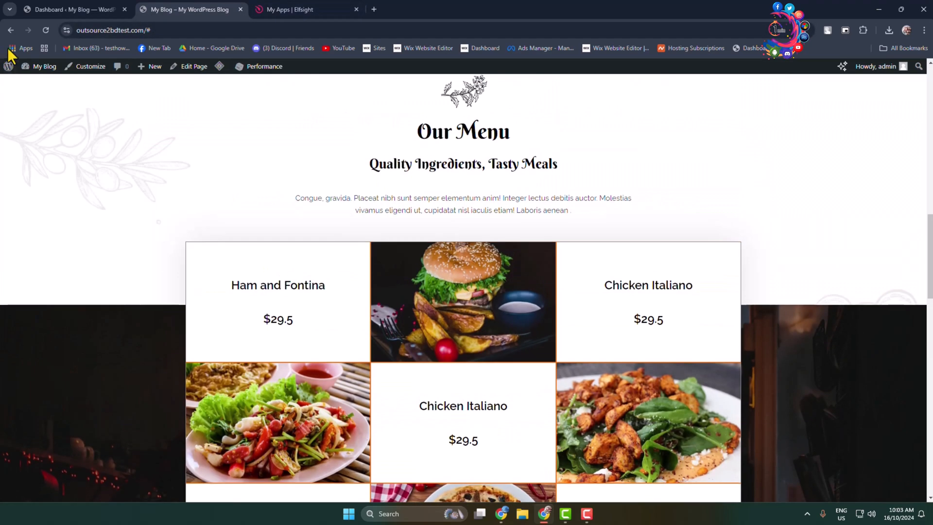
{"action": "left_click", "coordinate": [87, 7]}
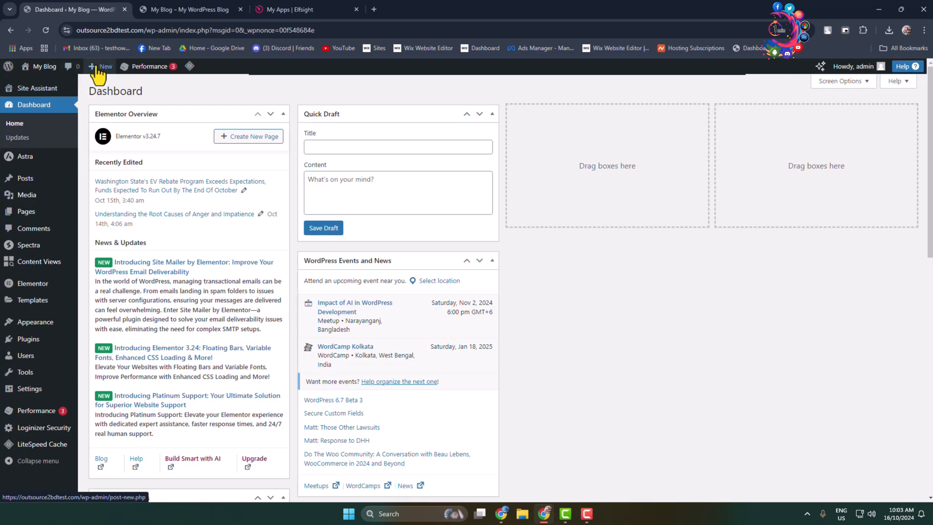
{"action": "mouse_move", "coordinate": [100, 72]}
{"action": "left_click", "coordinate": [99, 112]}
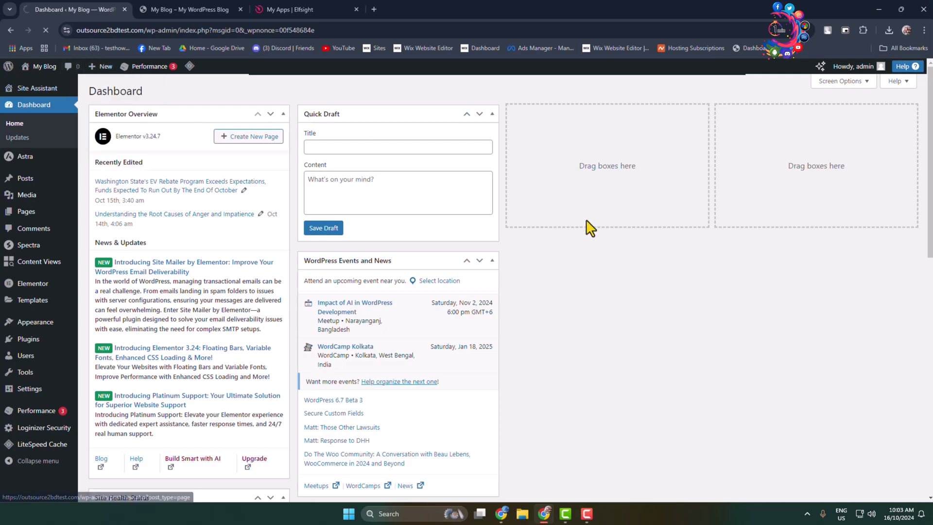
{"action": "left_click", "coordinate": [205, 161]}
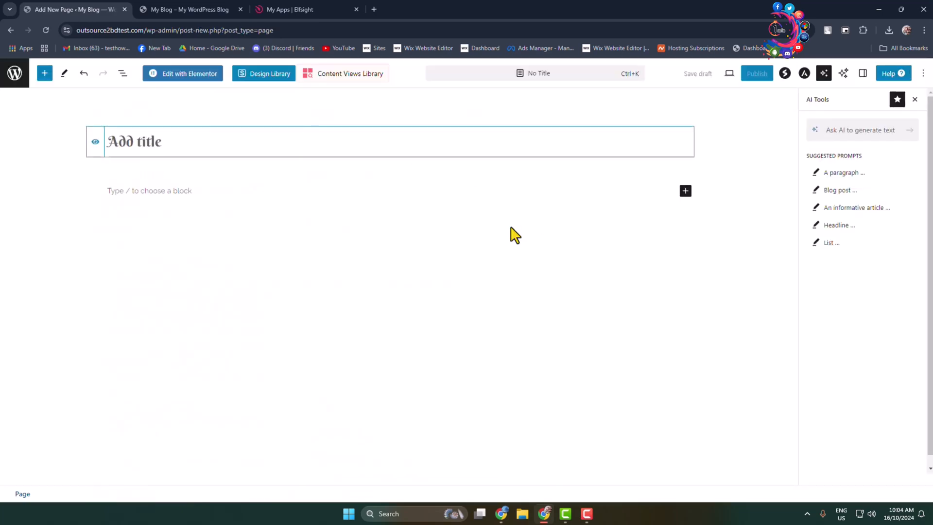
{"action": "type", "text": "Menu"}
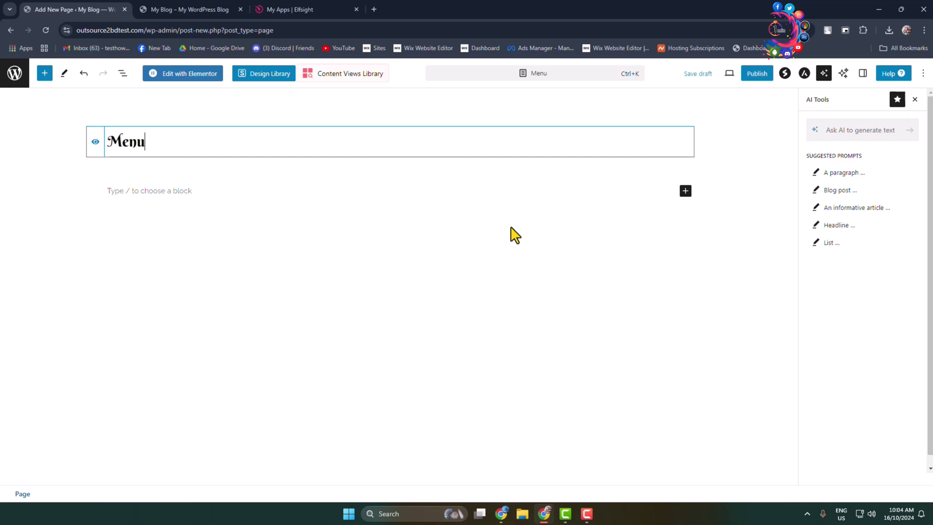
Step: Insert a Custom HTML block containing the copied Elfsight embed code below the title, and publish the page
{"action": "left_click", "coordinate": [685, 191]}
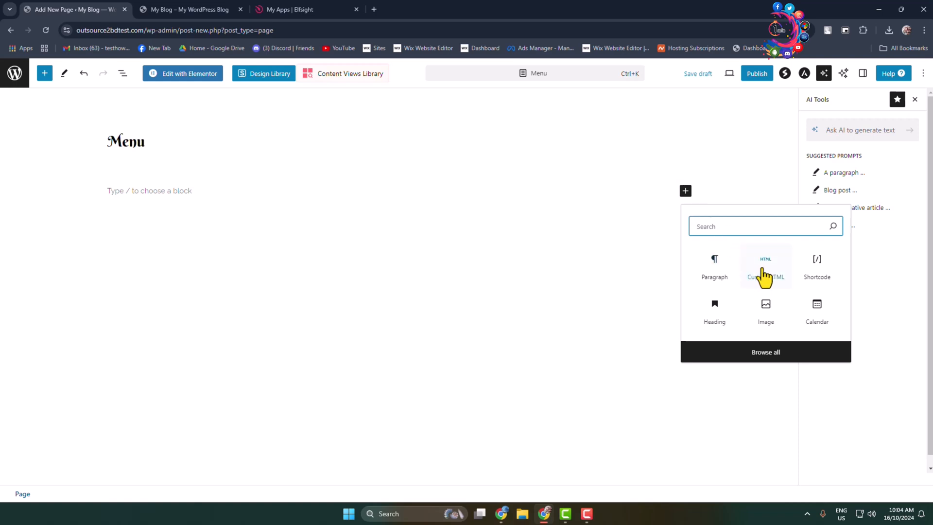
{"action": "left_click", "coordinate": [767, 277]}
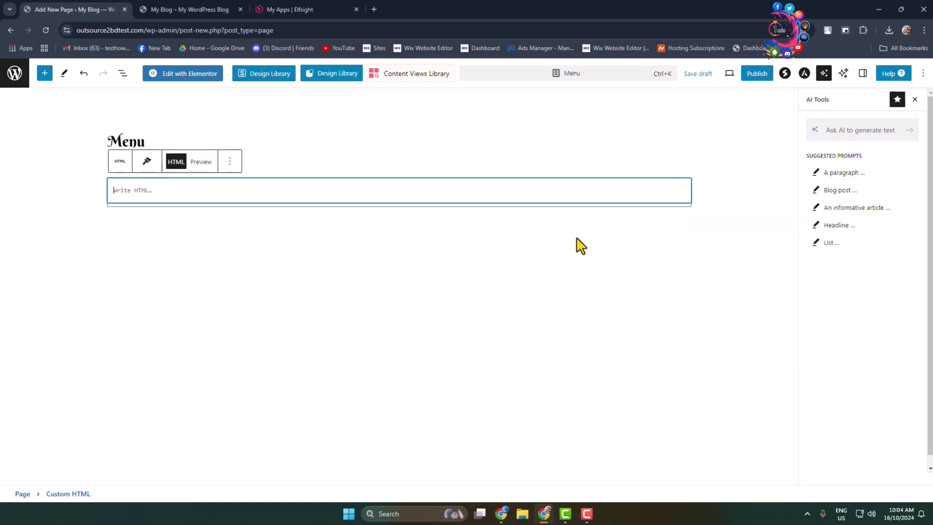
{"action": "key", "text": "ctrl+v"}
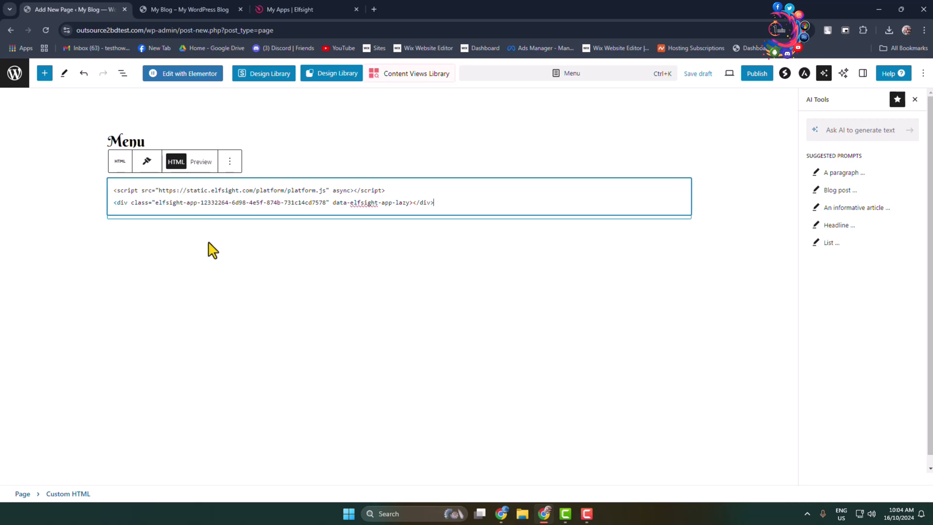
{"action": "left_click", "coordinate": [758, 75]}
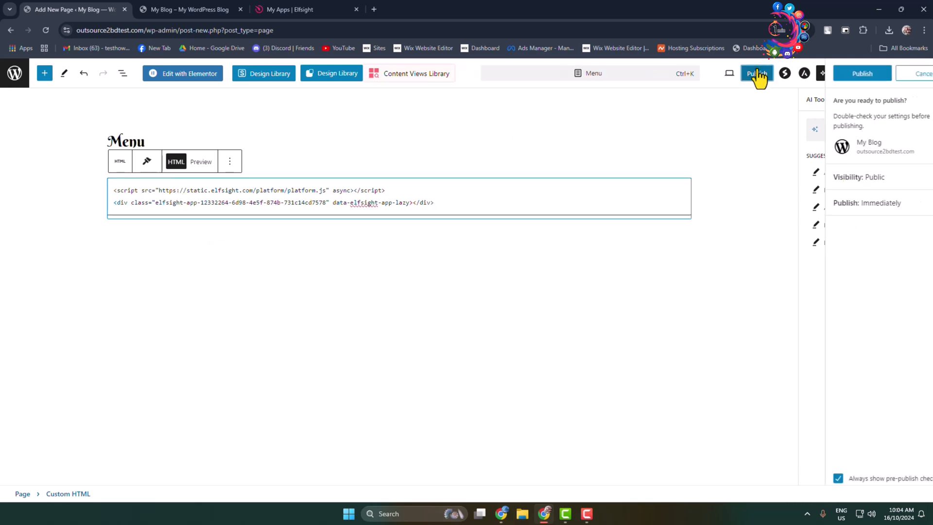
{"action": "left_click", "coordinate": [830, 77]}
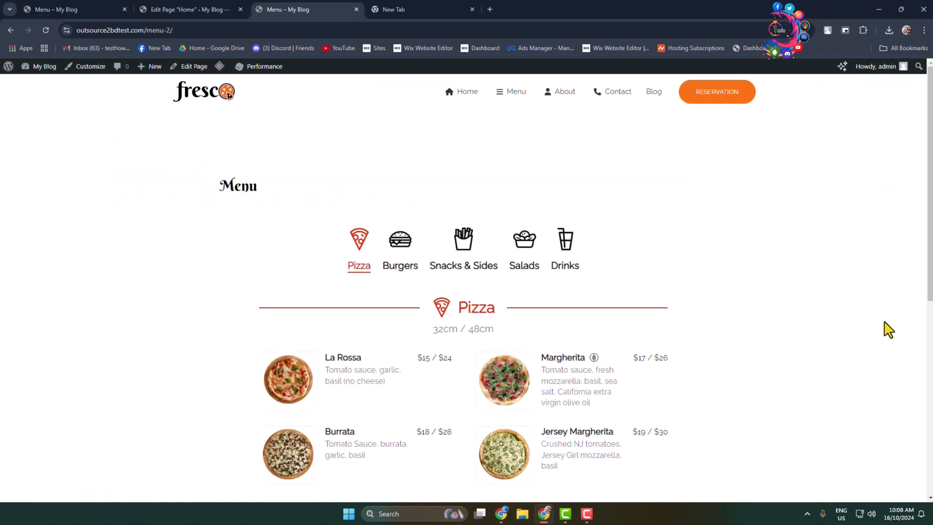
Step: Look over the published Menu page and the pizza items in its embedded widget
{"action": "scroll", "coordinate": [870, 292], "scroll_direction": "down", "scroll_amount": 1}
{"action": "scroll", "coordinate": [854, 252], "scroll_direction": "down", "scroll_amount": 5}
{"action": "scroll", "coordinate": [854, 355], "scroll_direction": "up", "scroll_amount": 6}
{"action": "scroll", "coordinate": [855, 361], "scroll_direction": "down", "scroll_amount": 6}
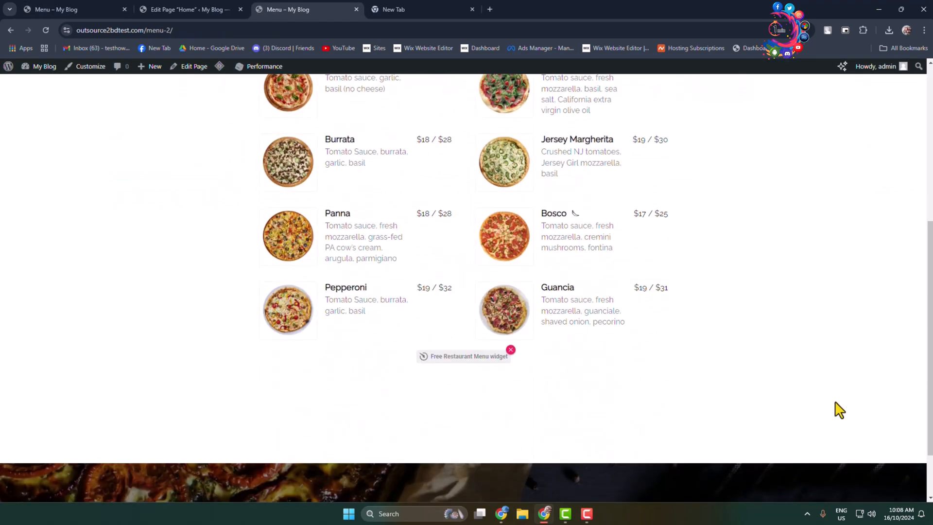
{"action": "scroll", "coordinate": [839, 410], "scroll_direction": "up", "scroll_amount": 6}
Step: View the Burgers section of the published menu and check the Hamburger item
{"action": "left_click", "coordinate": [402, 259]}
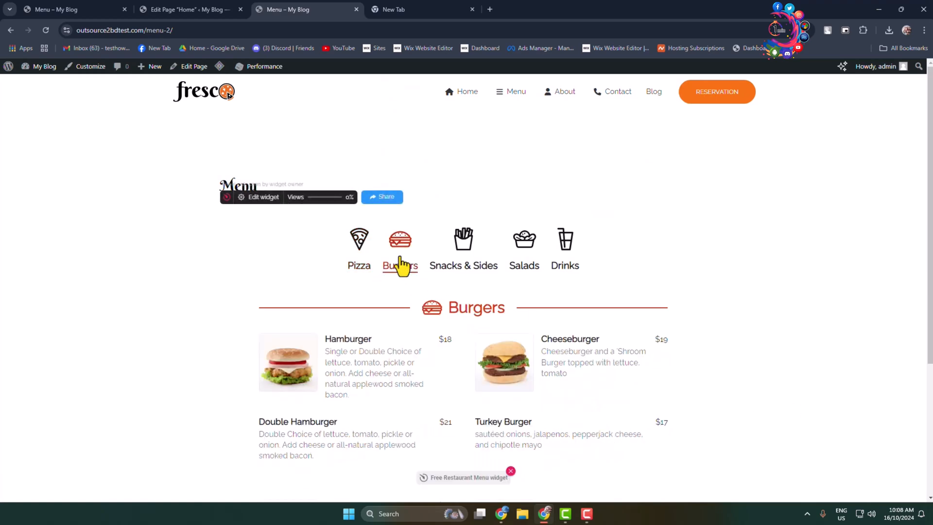
{"action": "scroll", "coordinate": [358, 260], "scroll_direction": "down", "scroll_amount": 3}
{"action": "left_click", "coordinate": [346, 195]}
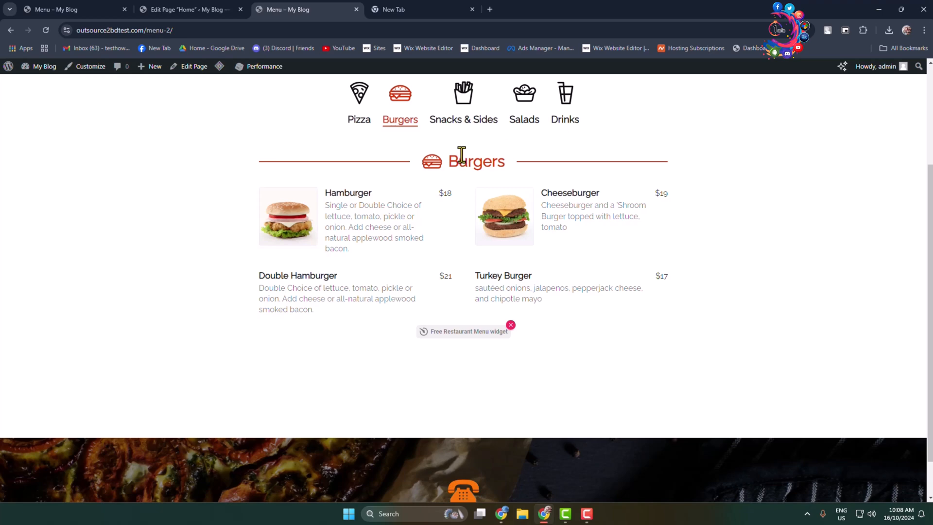
Step: View the Snacks & Sides section, browse item details starting from Belgian Fries, and close the popup
{"action": "left_click", "coordinate": [468, 123]}
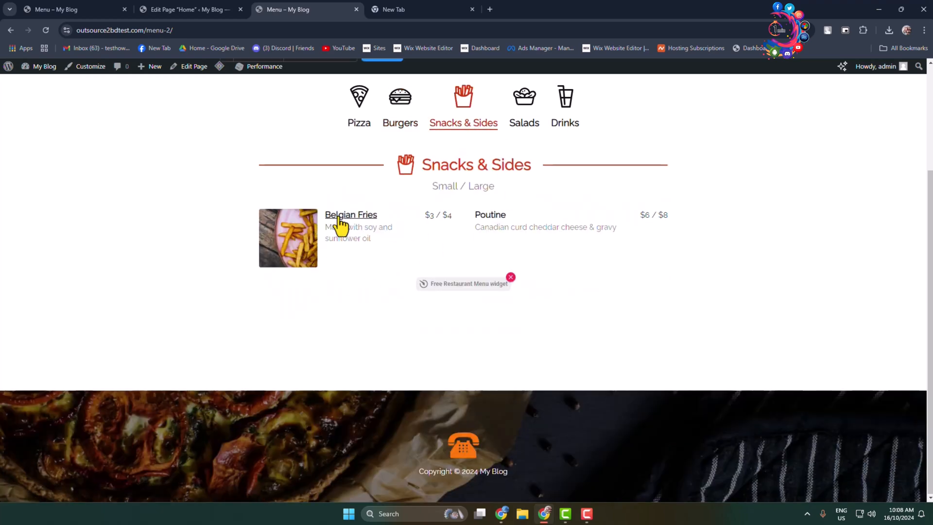
{"action": "left_click", "coordinate": [340, 222]}
{"action": "left_click", "coordinate": [263, 277]}
{"action": "left_click", "coordinate": [669, 277]}
{"action": "left_click", "coordinate": [680, 278]}
{"action": "left_click", "coordinate": [756, 278]}
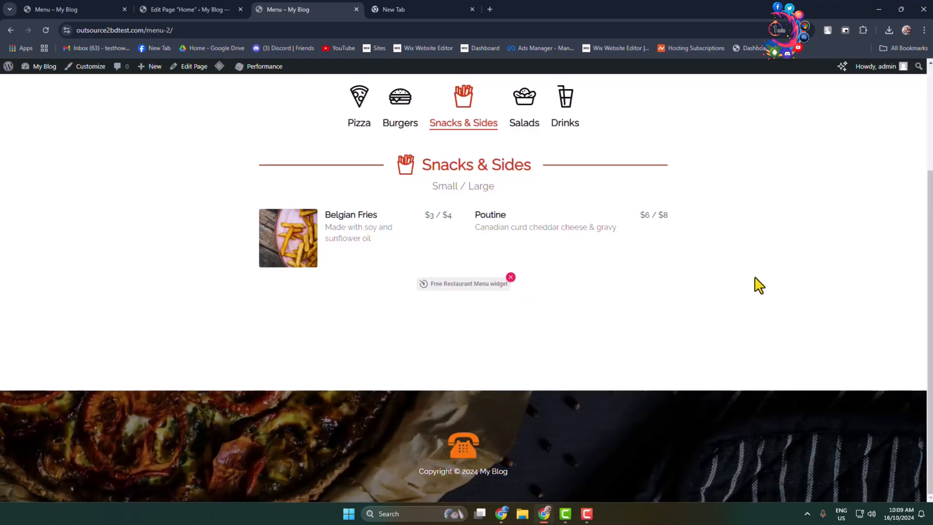
Step: View the Salads and Drinks sections, and return to the Pizza section to look through its items
{"action": "left_click", "coordinate": [526, 124]}
{"action": "left_click", "coordinate": [566, 107]}
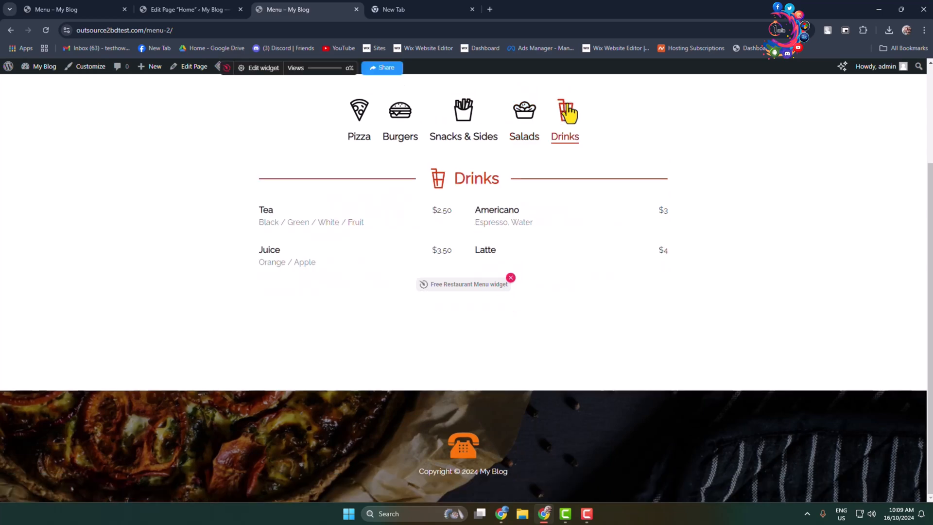
{"action": "scroll", "coordinate": [399, 175], "scroll_direction": "up", "scroll_amount": 1}
{"action": "left_click", "coordinate": [365, 184]}
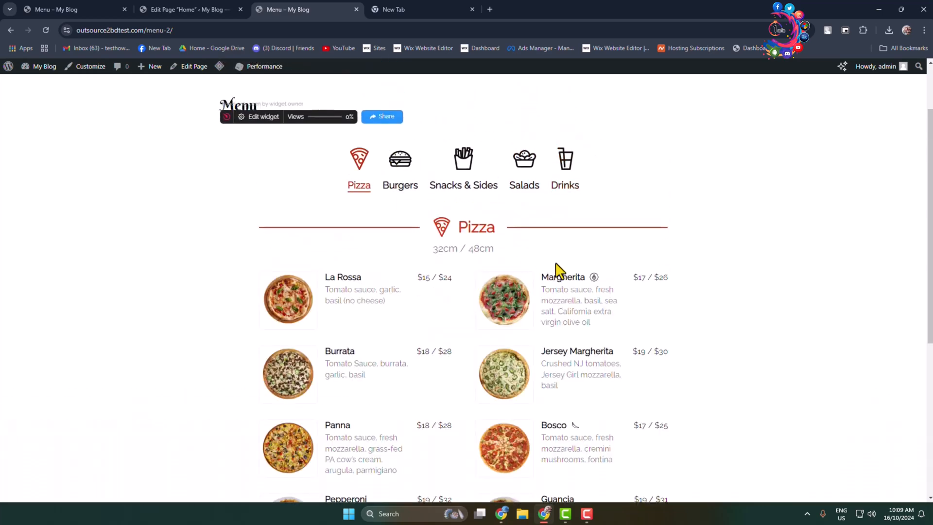
{"action": "scroll", "coordinate": [554, 320], "scroll_direction": "down", "scroll_amount": 5}
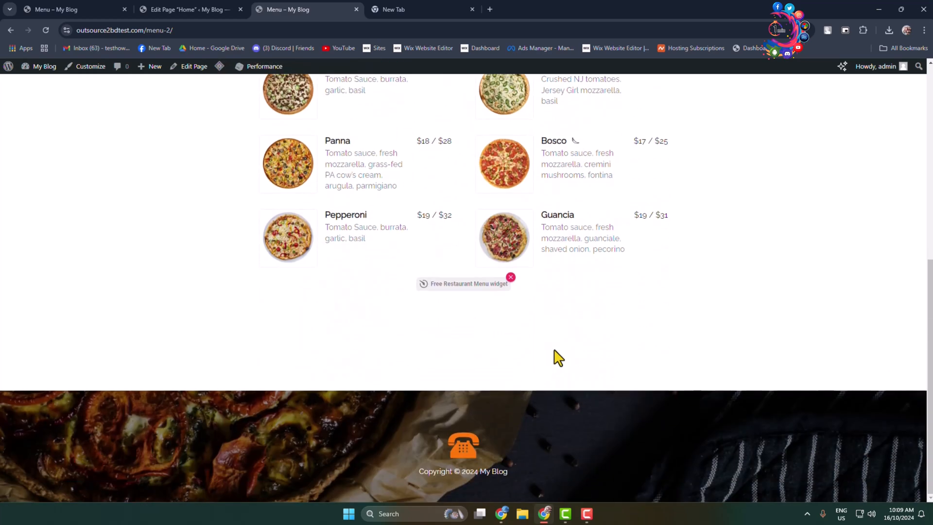
Step: Check the Bosco pizza's details down to its nutritional values, close the popup, and review the Pizza section
{"action": "left_click", "coordinate": [552, 146]}
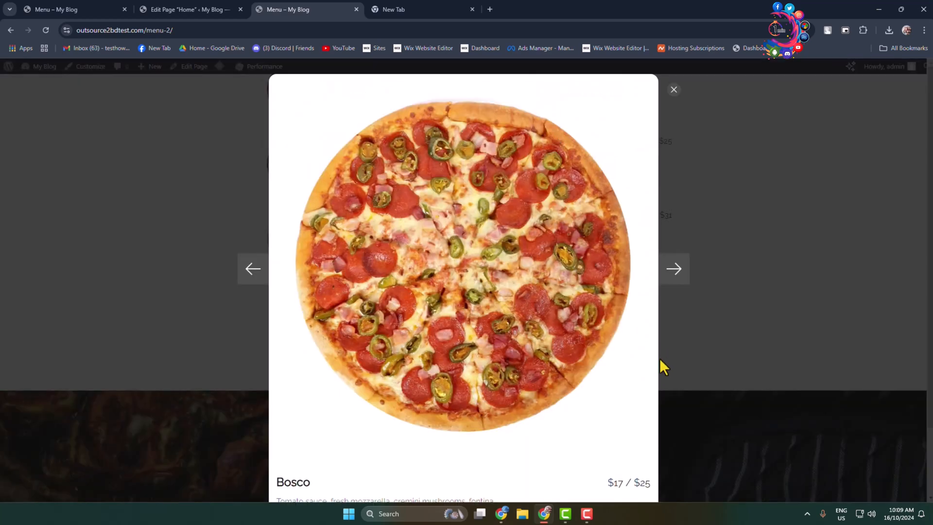
{"action": "scroll", "coordinate": [492, 437], "scroll_direction": "down", "scroll_amount": 2}
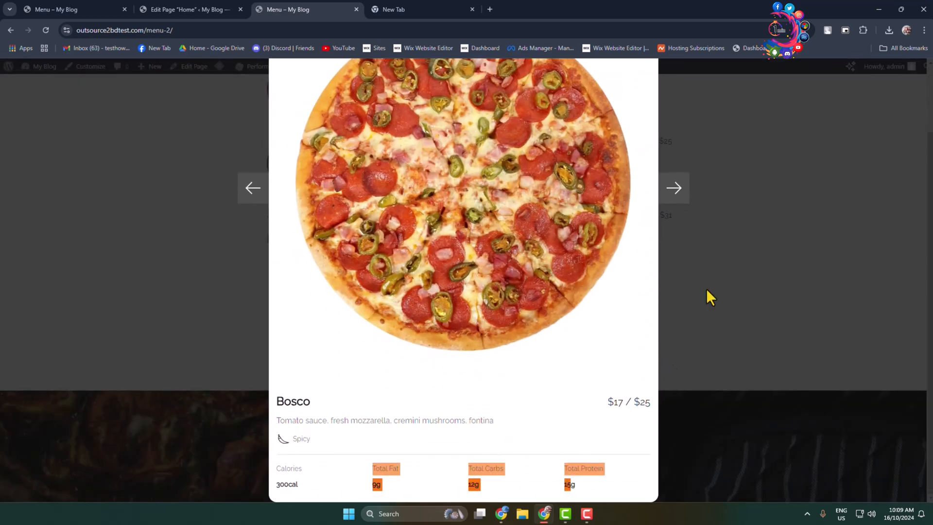
{"action": "left_click", "coordinate": [710, 297]}
{"action": "scroll", "coordinate": [710, 298], "scroll_direction": "up", "scroll_amount": 5}
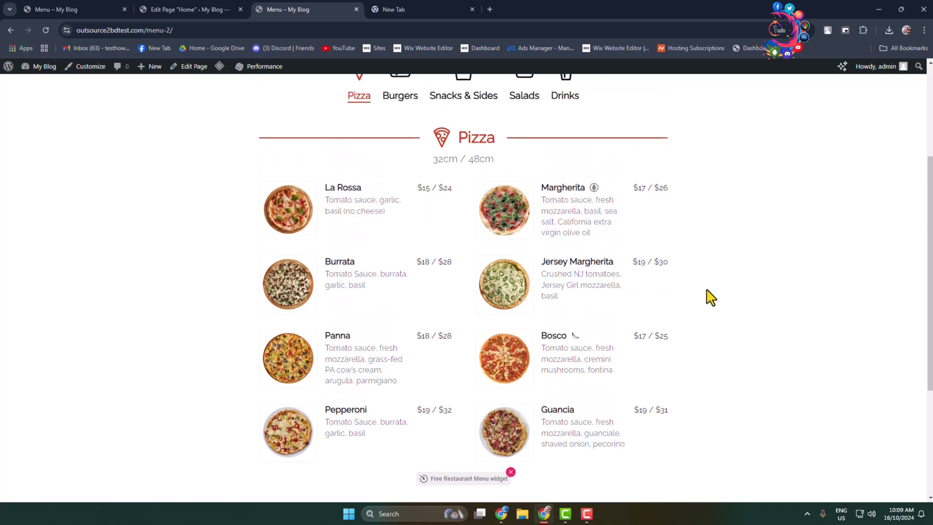
{"action": "scroll", "coordinate": [710, 298], "scroll_direction": "up", "scroll_amount": 1}
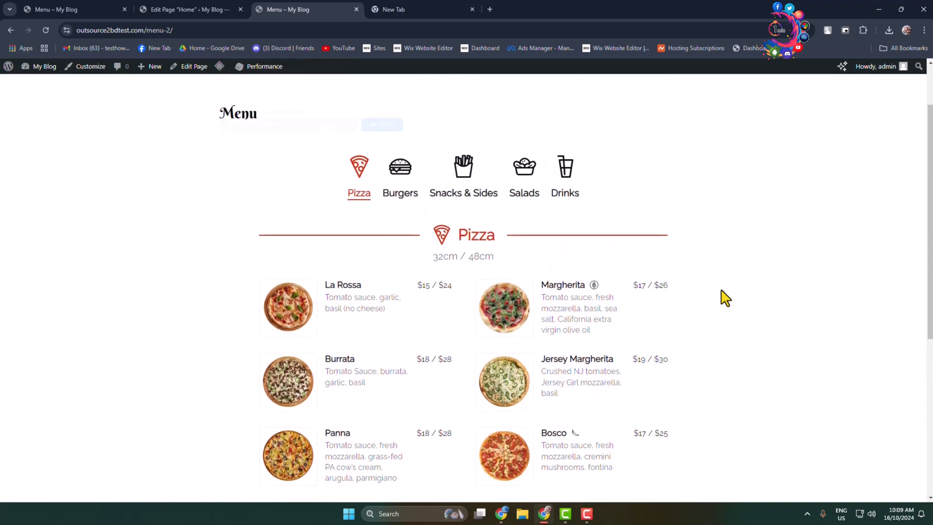